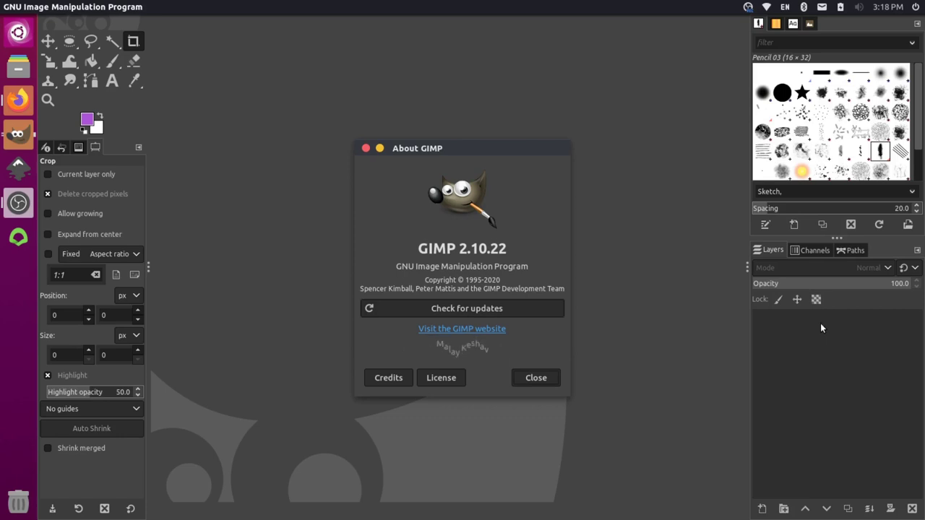
Close the About GIMP 2.10.22 dialog to leave the empty workspace.
click(366, 148)
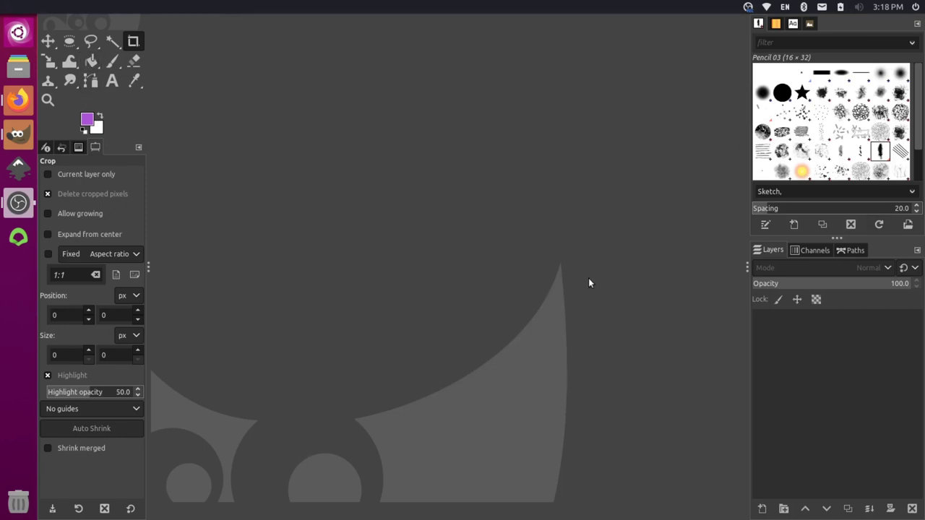
key(alt+Tab)
key(alt+Tab)
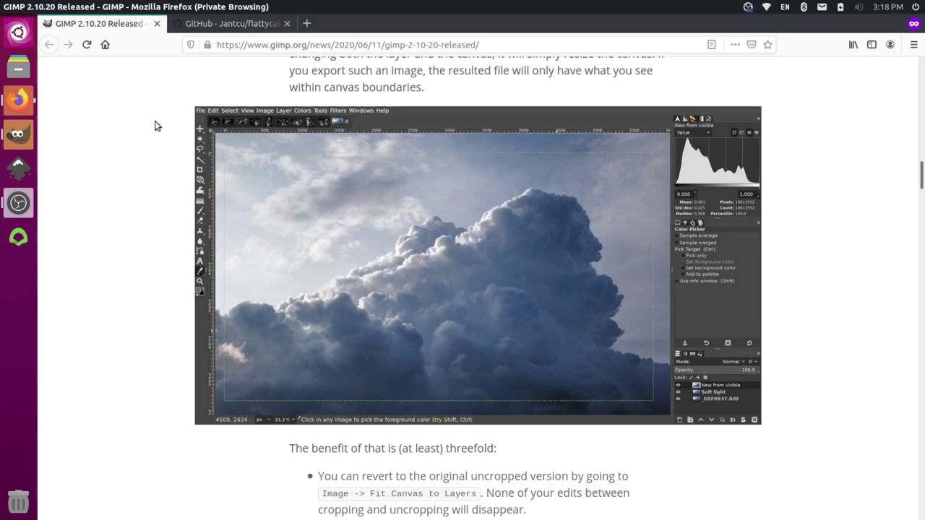
click(503, 41)
click(721, 189)
scroll(515, 177, down, 5)
scroll(521, 177, up, 14)
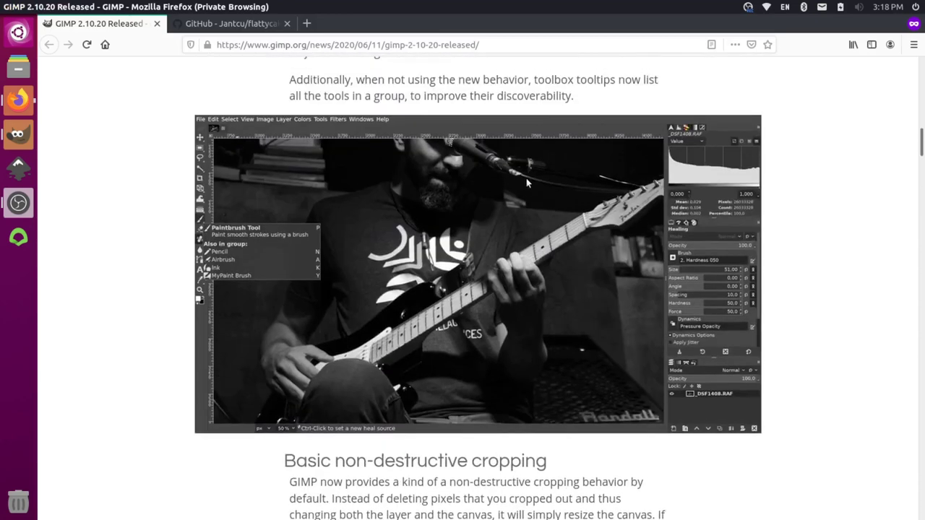
scroll(534, 176, down, 8)
scroll(548, 177, down, 2)
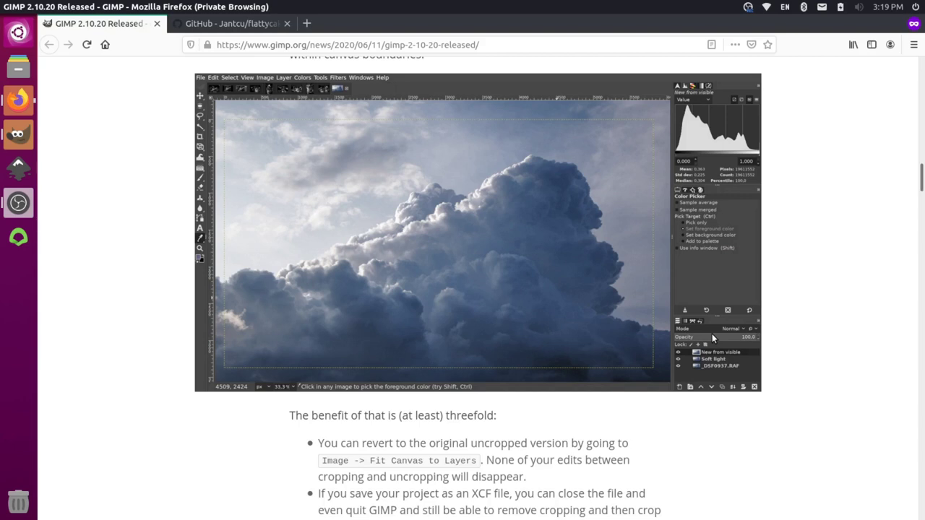
key(alt+Tab)
key(alt+Tab)
key(alt+Tab)
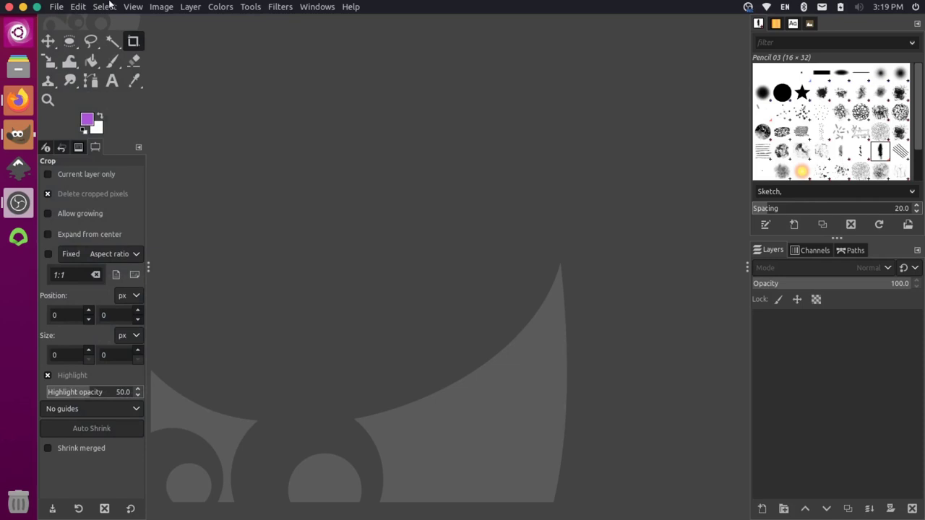
Switch GIMP's icon theme to Color in Preferences > Interface > Icon Theme.
click(83, 6)
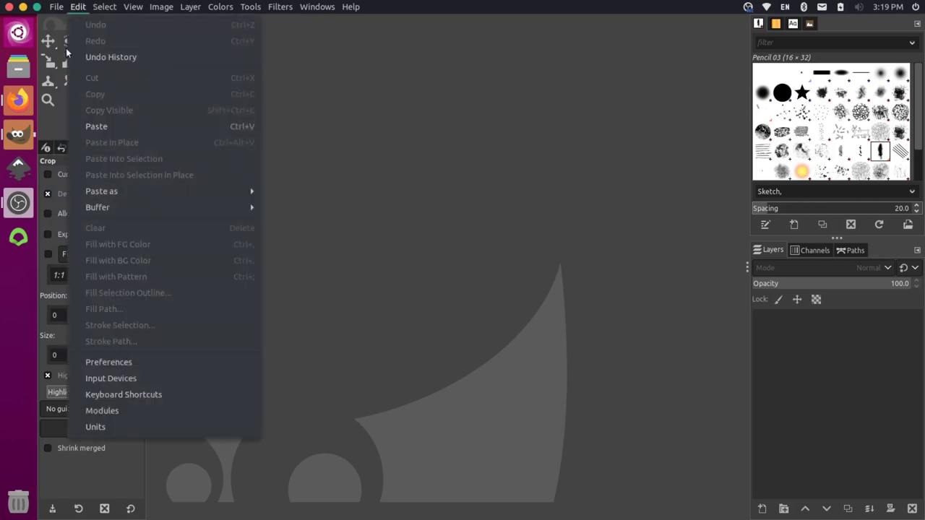
click(120, 362)
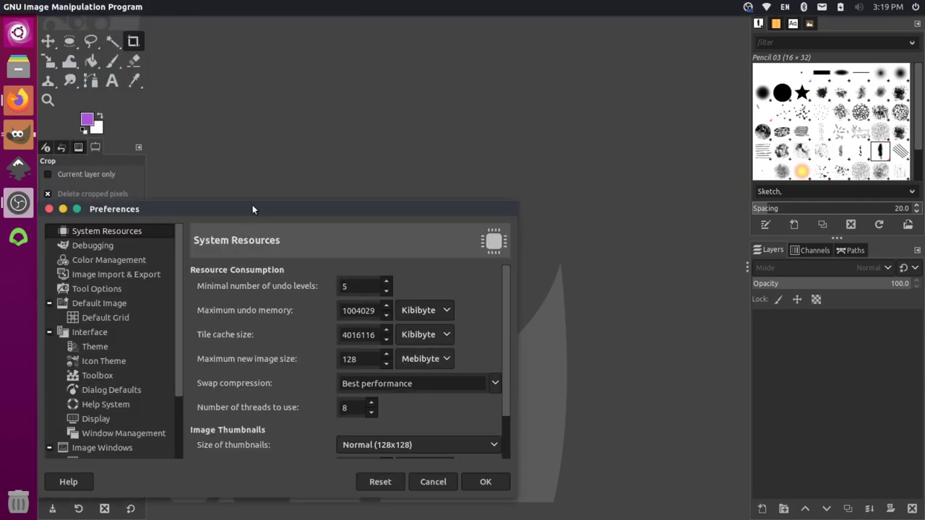
drag(252, 205, 359, 45)
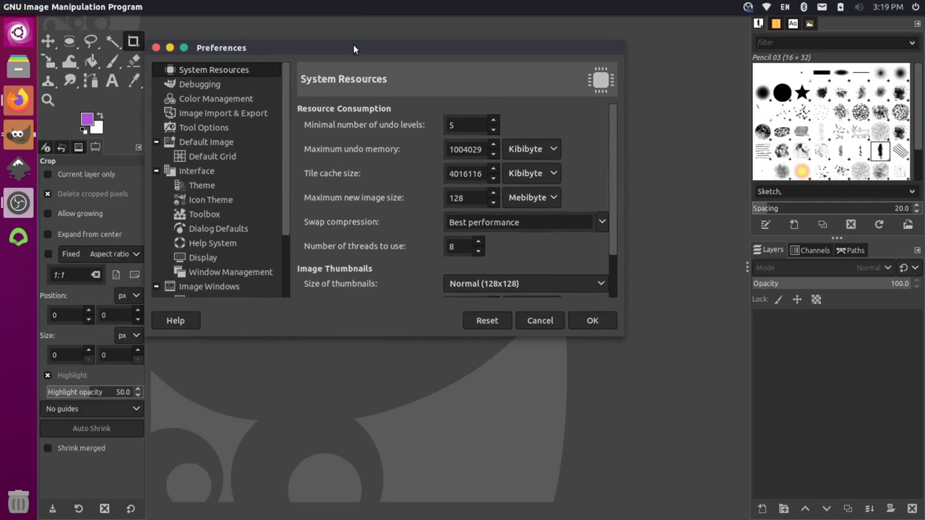
click(209, 200)
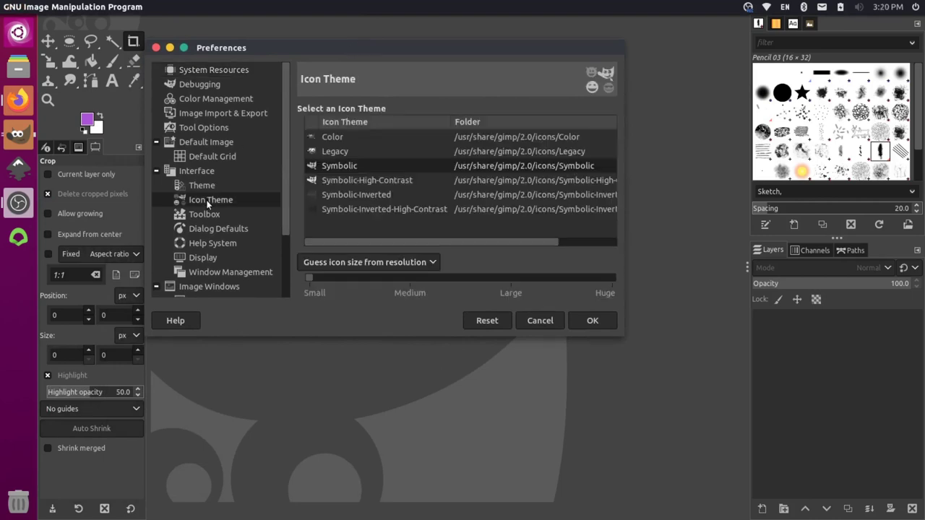
click(343, 137)
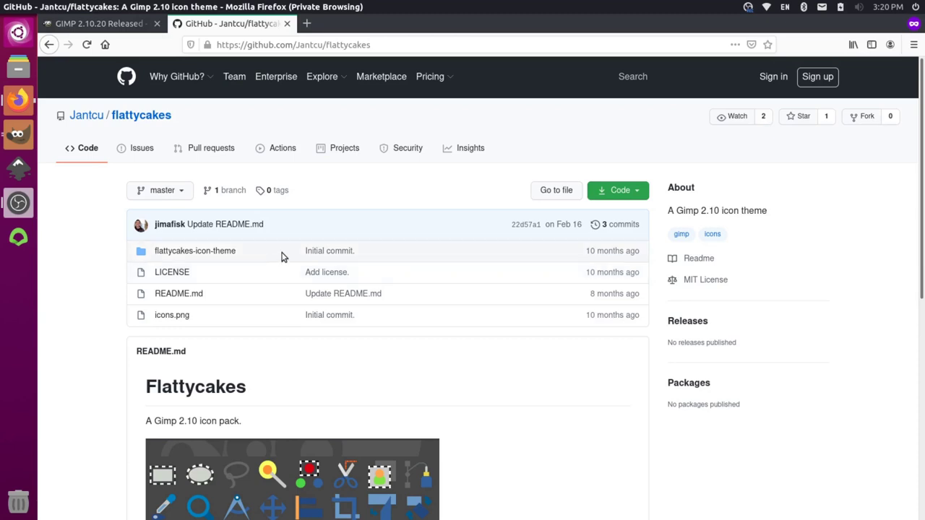
Scroll the flattycakes README to Installing and select the Edit > Preferences > Folders instruction.
scroll(325, 349, down, 5)
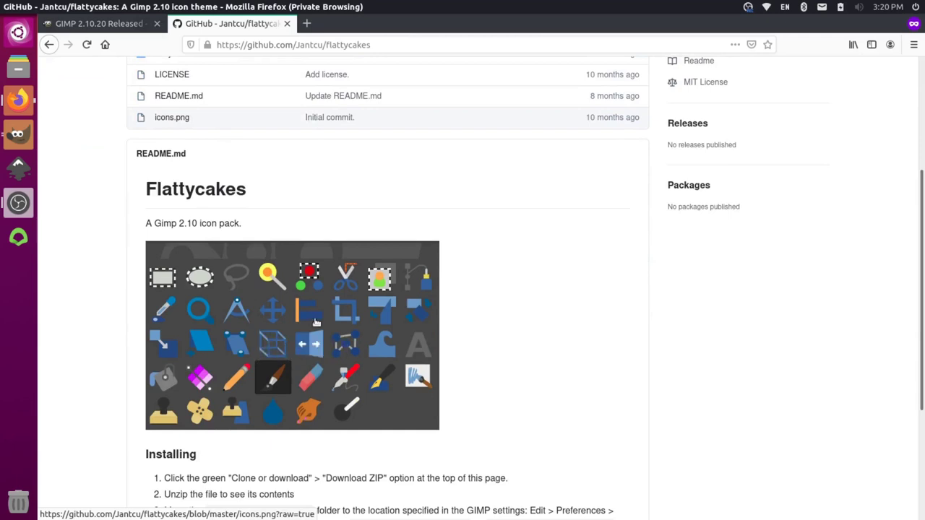
scroll(342, 245, down, 3)
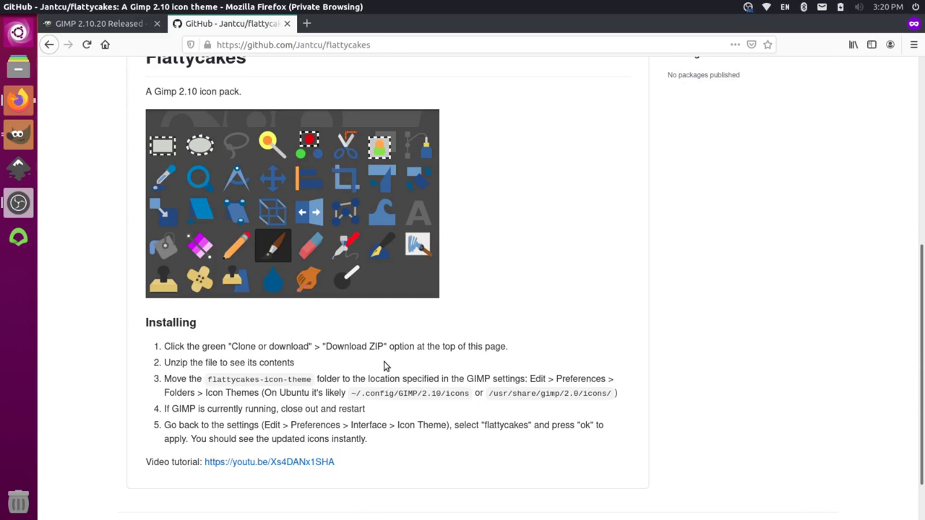
drag(528, 379, 255, 393)
In GIMP Preferences, show Folders > Icon Themes and select the user config icons folder.
key(alt+Tab)
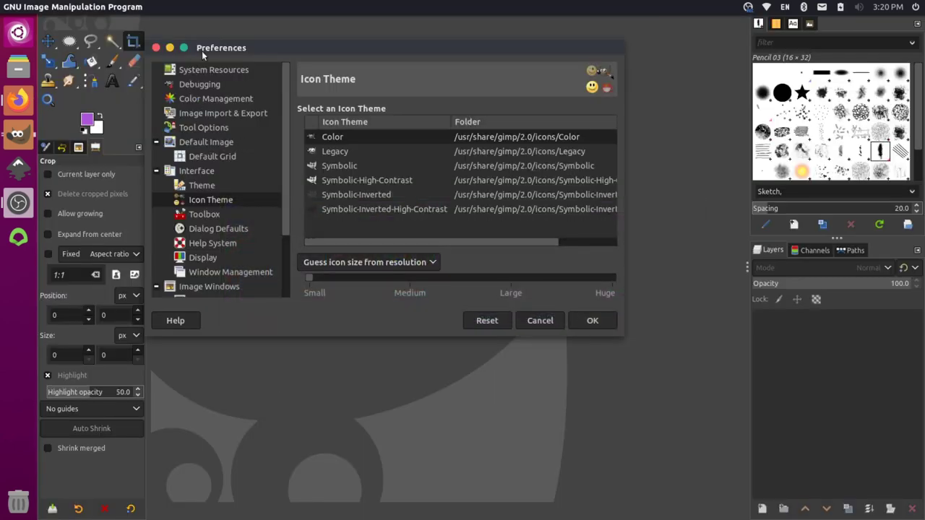
scroll(187, 209, down, 3)
click(195, 289)
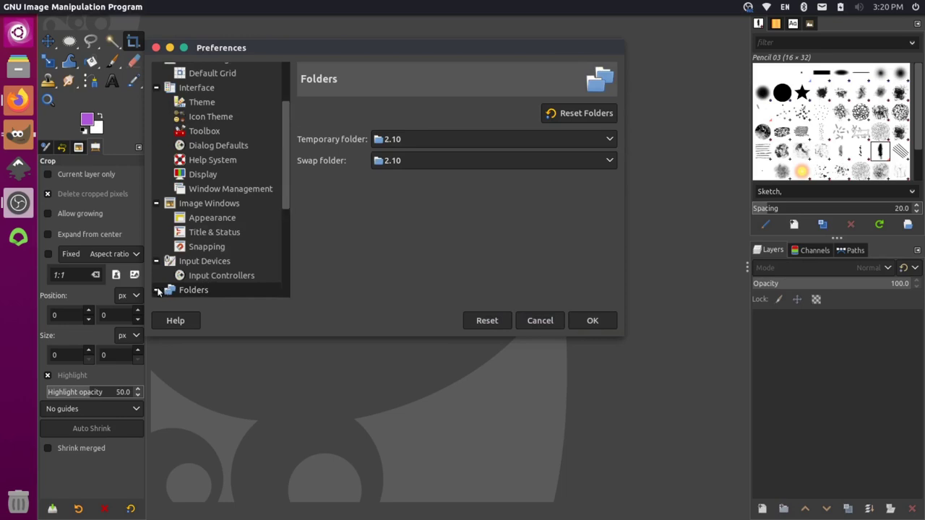
click(157, 290)
scroll(220, 266, down, 8)
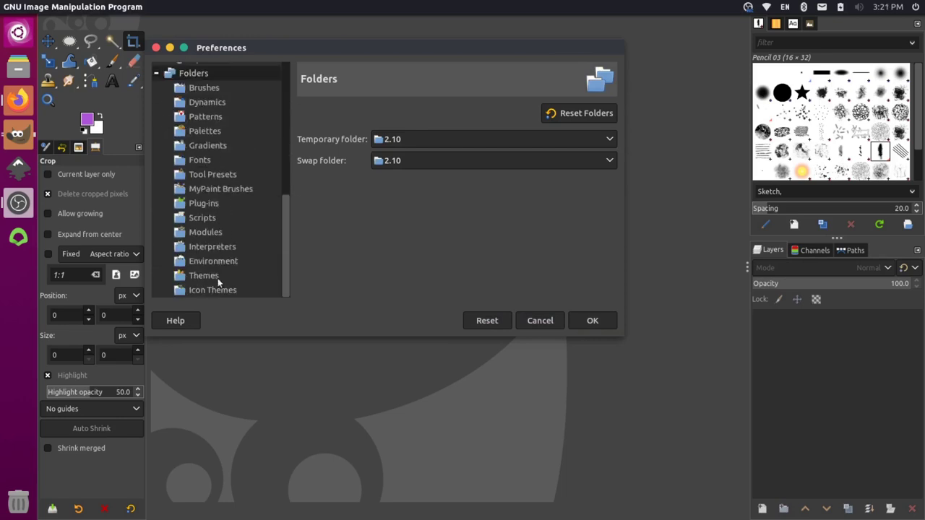
click(217, 290)
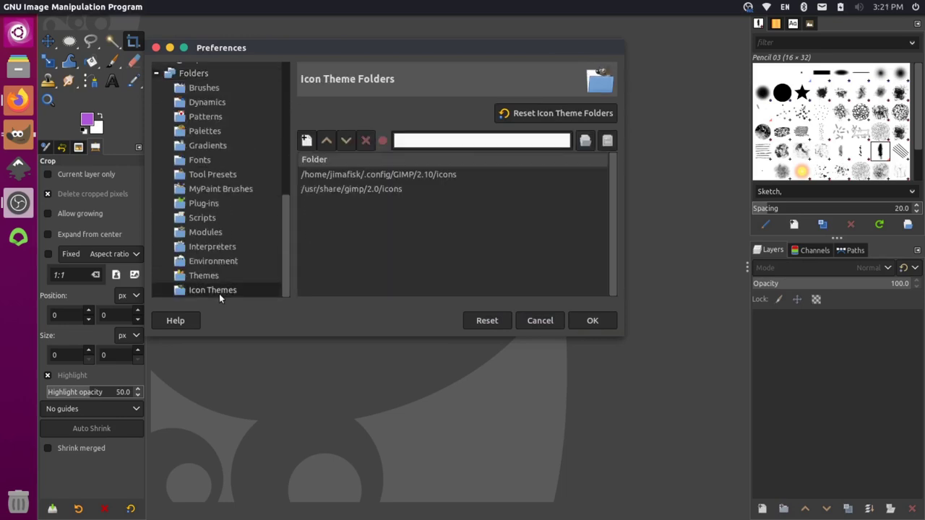
click(325, 175)
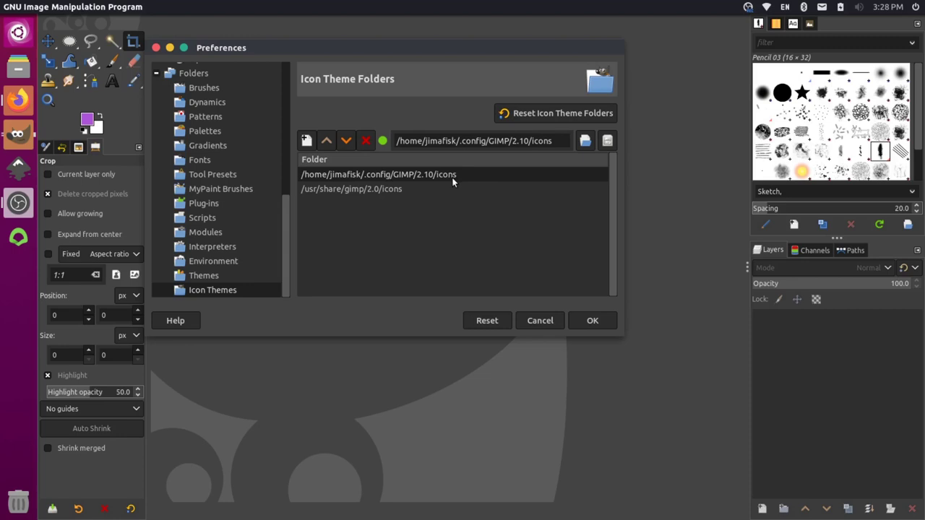
Confirm flattycakes-icon-theme appears in the Icon Theme list, keeping Color selected.
scroll(231, 181, up, 5)
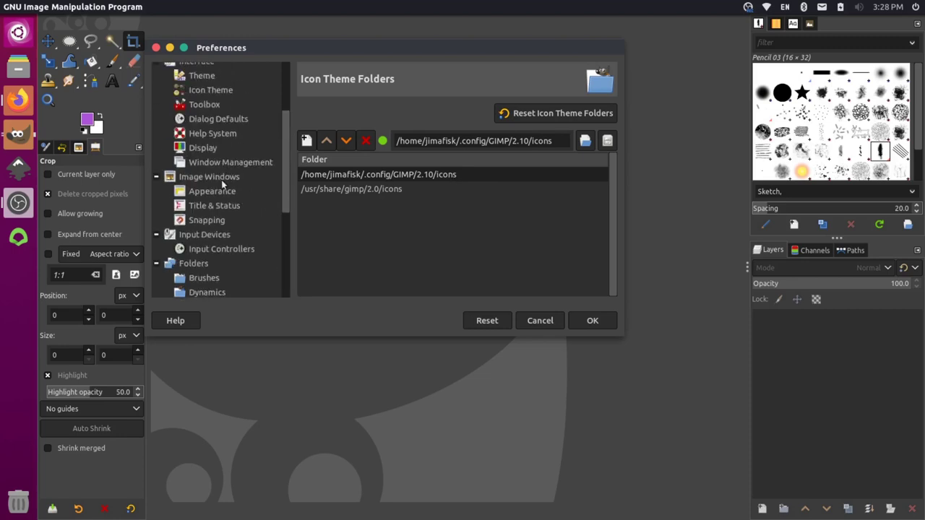
scroll(228, 144, up, 2)
click(216, 122)
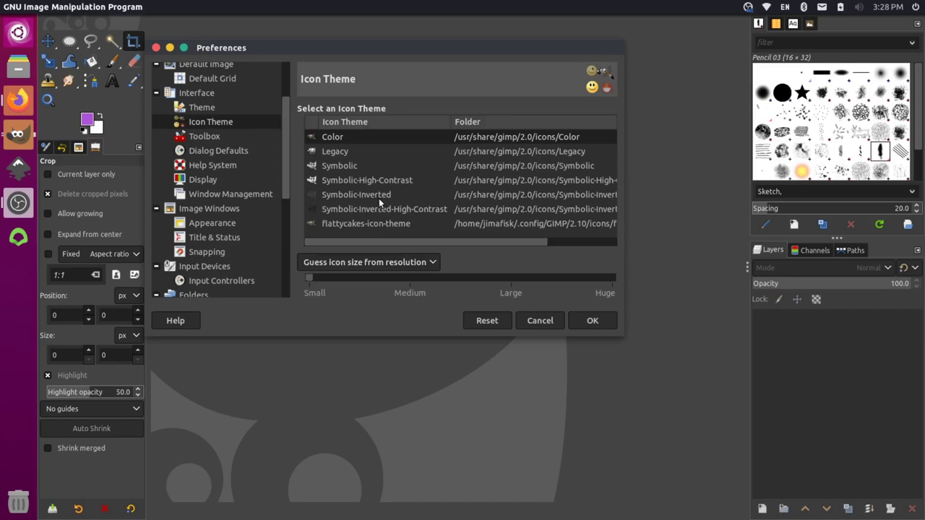
click(372, 223)
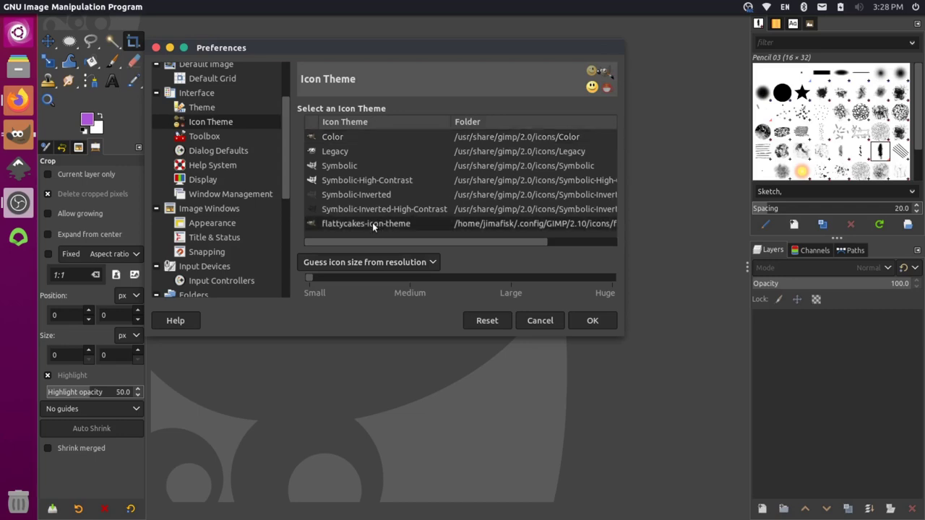
click(344, 137)
Open the /usr/share/gimp/2.0/icons folder in Files via its file location.
scroll(230, 185, down, 5)
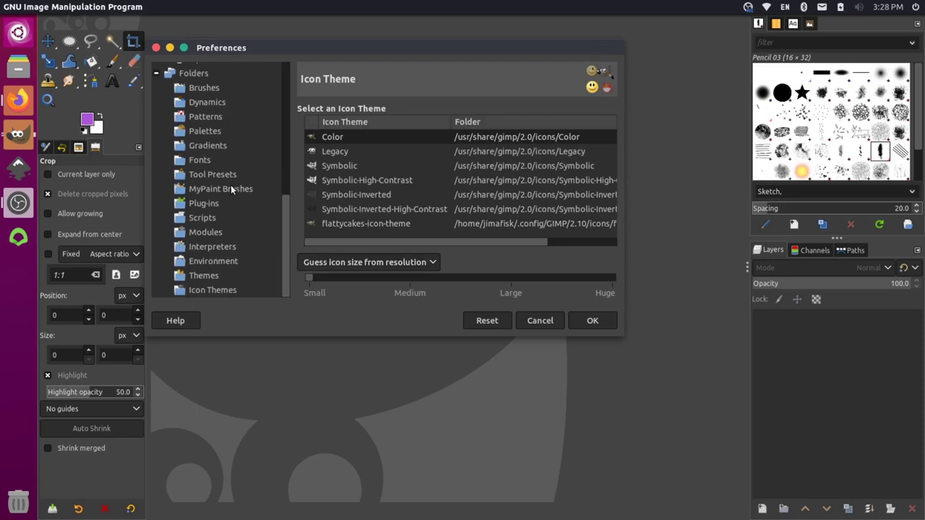
click(226, 289)
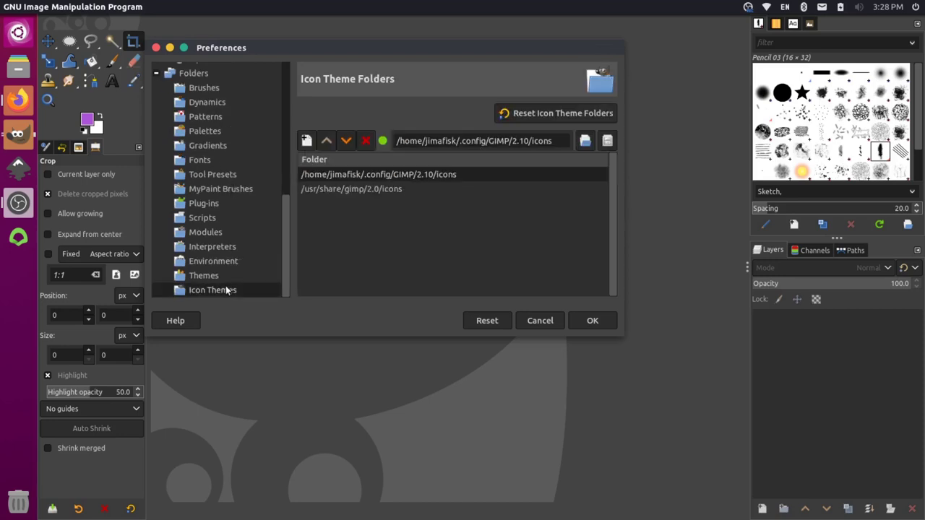
click(381, 189)
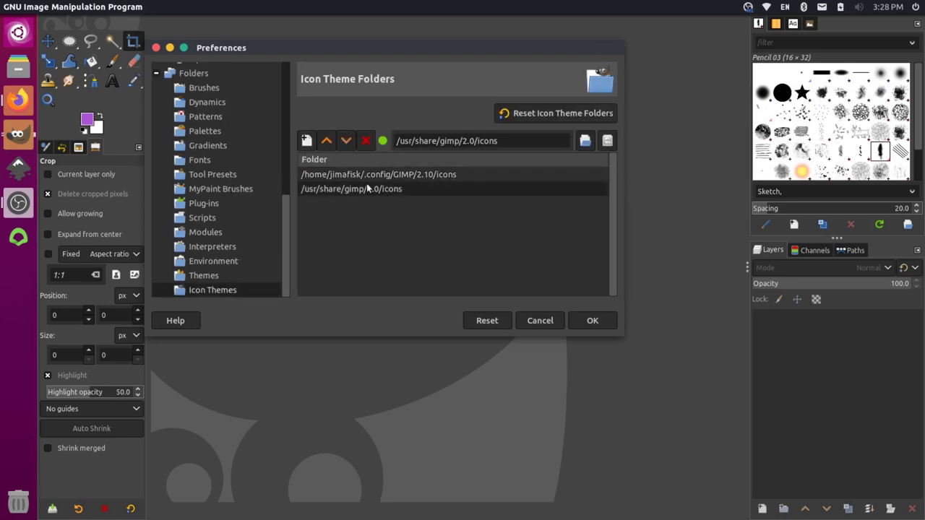
click(608, 142)
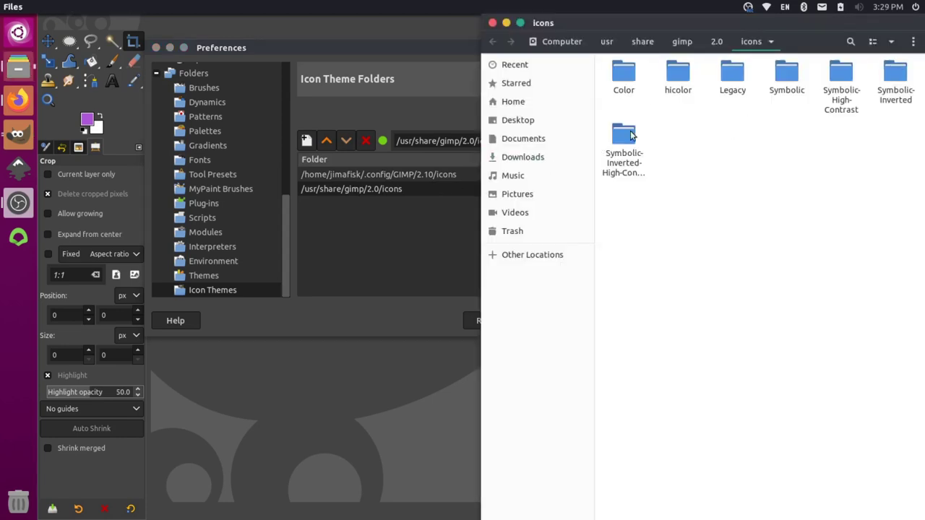
key(alt+Tab)
key(alt+Tab)
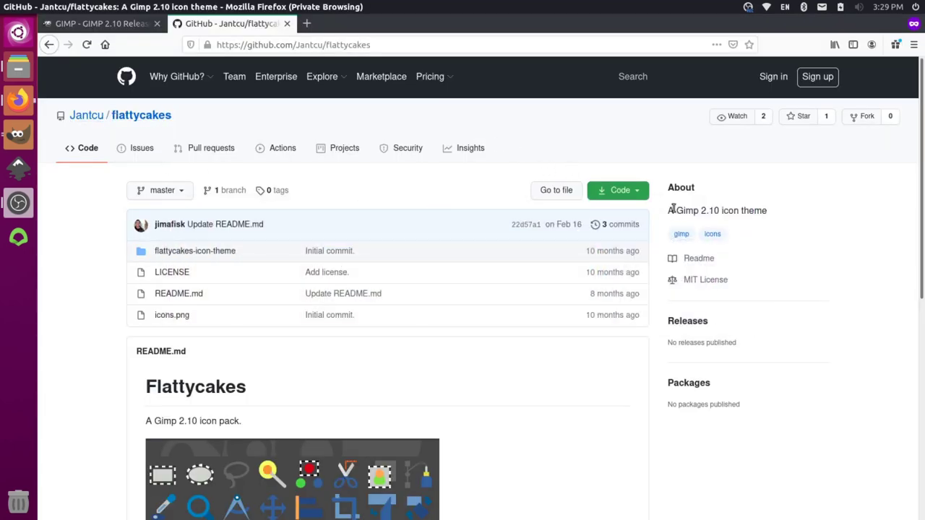
Download the repository as flattycakes-master.zip, choosing Save File.
click(639, 192)
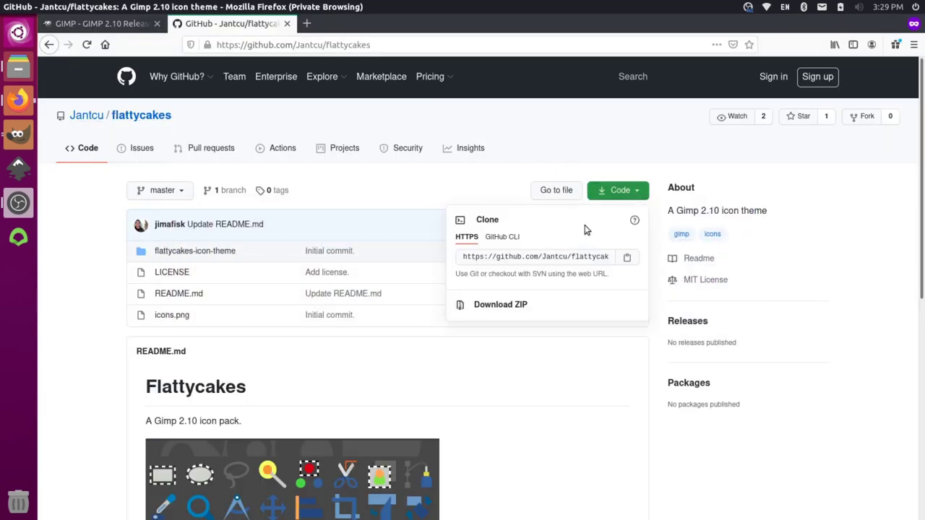
click(516, 307)
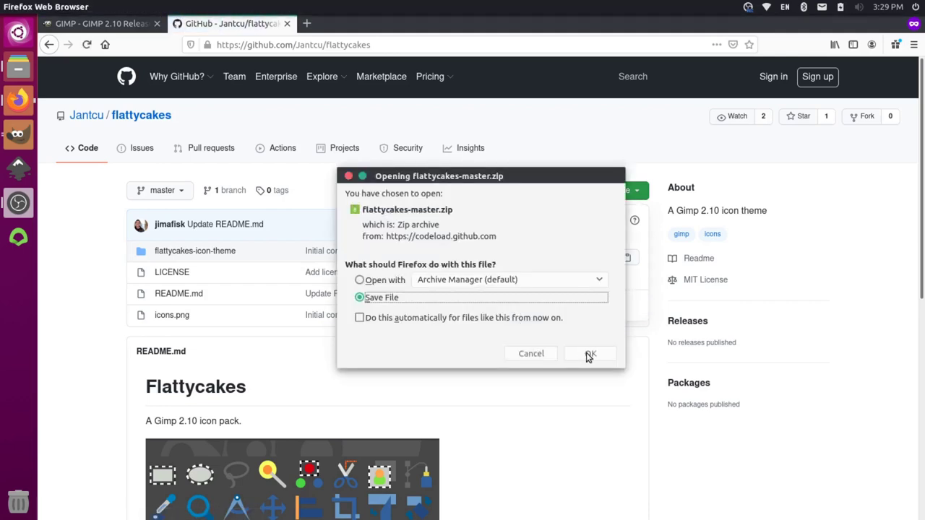
click(589, 354)
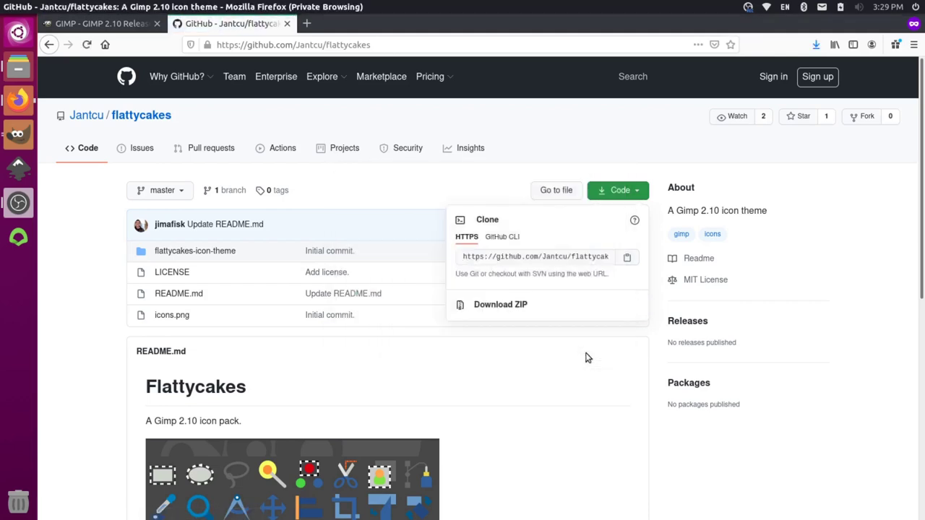
Open a new Files window and extract flattycakes-master.zip in Downloads.
click(22, 70)
right_click(22, 70)
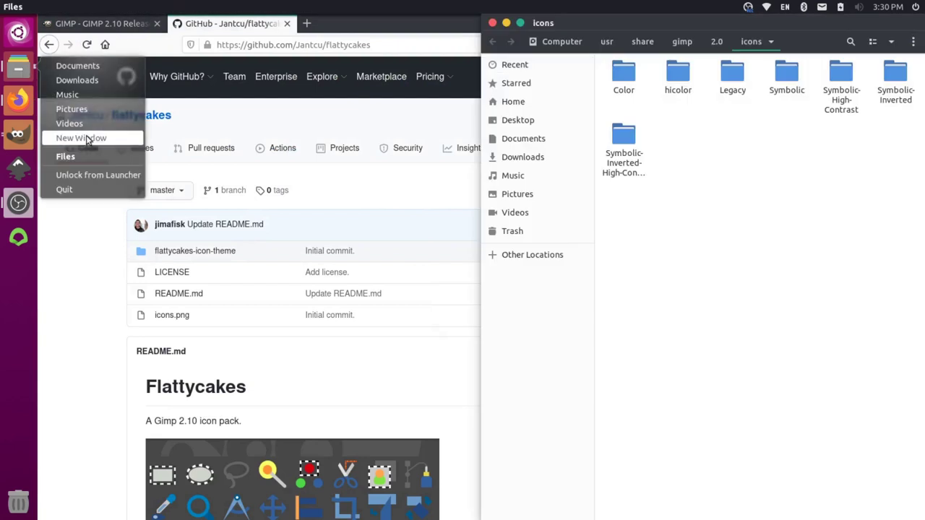
click(109, 129)
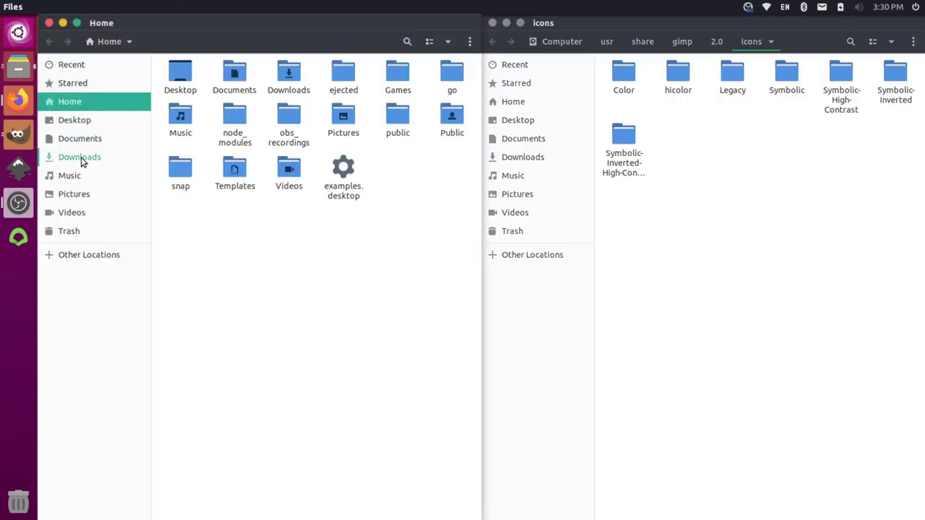
click(102, 155)
click(177, 114)
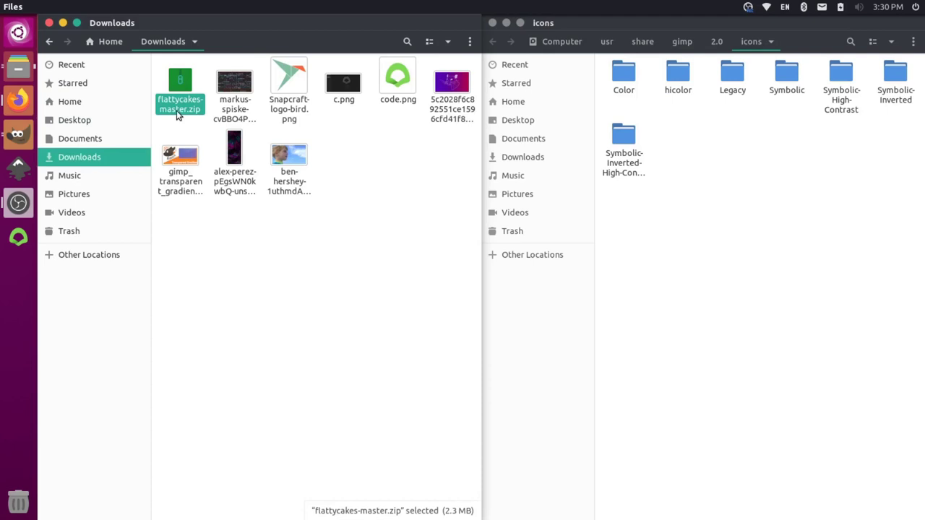
right_click(184, 83)
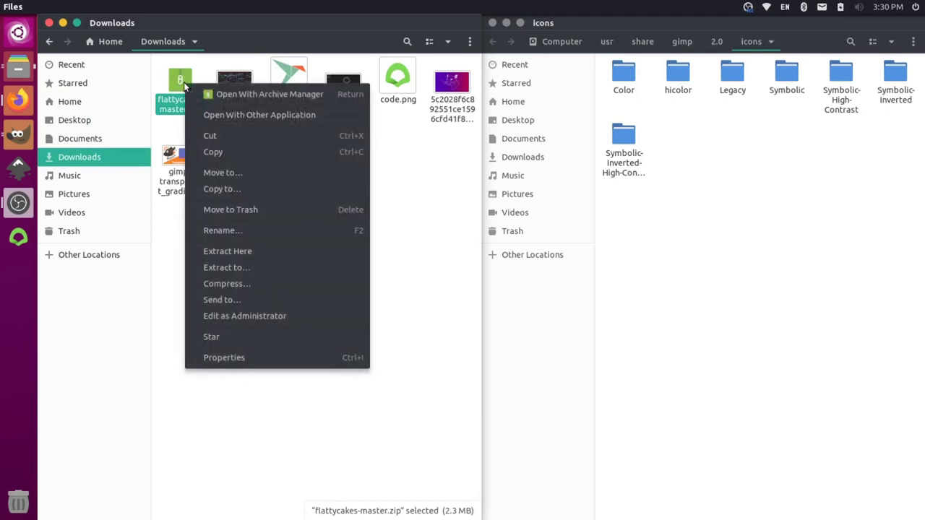
click(242, 253)
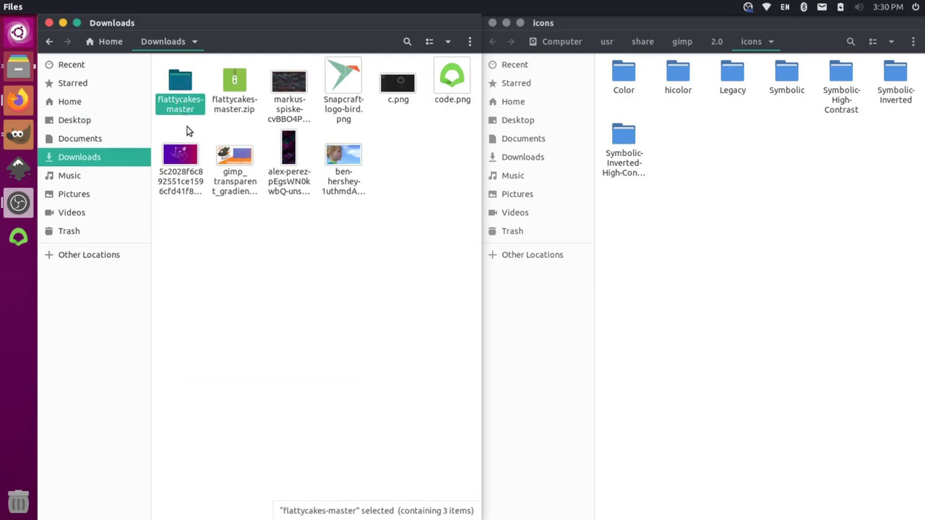
Open flattycakes-master and try dragging flattycakes-icon-theme into GIMP's icons folder.
key(Down)
double_click(182, 92)
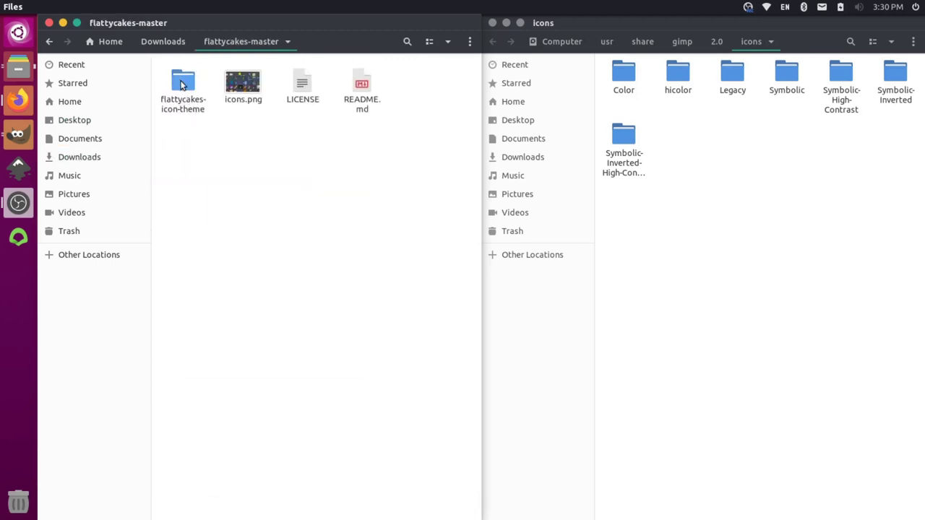
drag(182, 86, 263, 114)
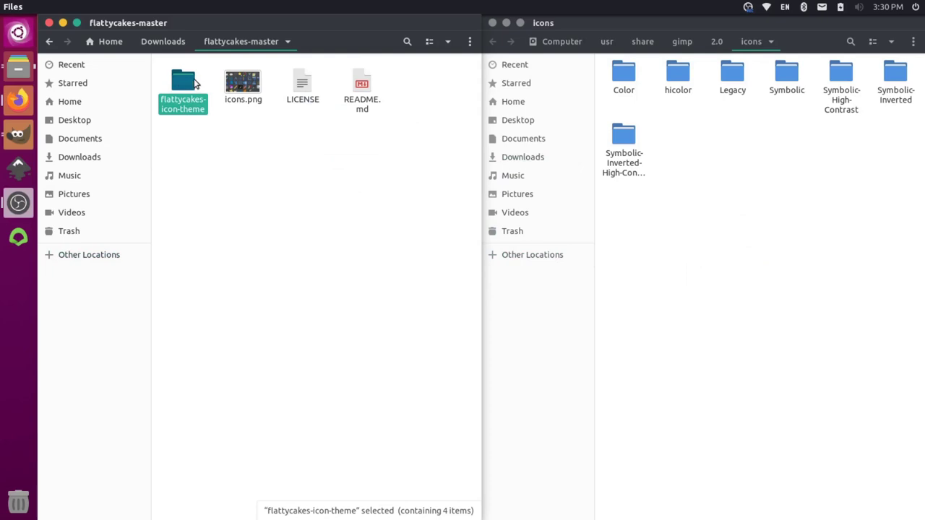
drag(182, 86, 770, 167)
Launch Terminal from the application search and enlarge its text.
click(916, 68)
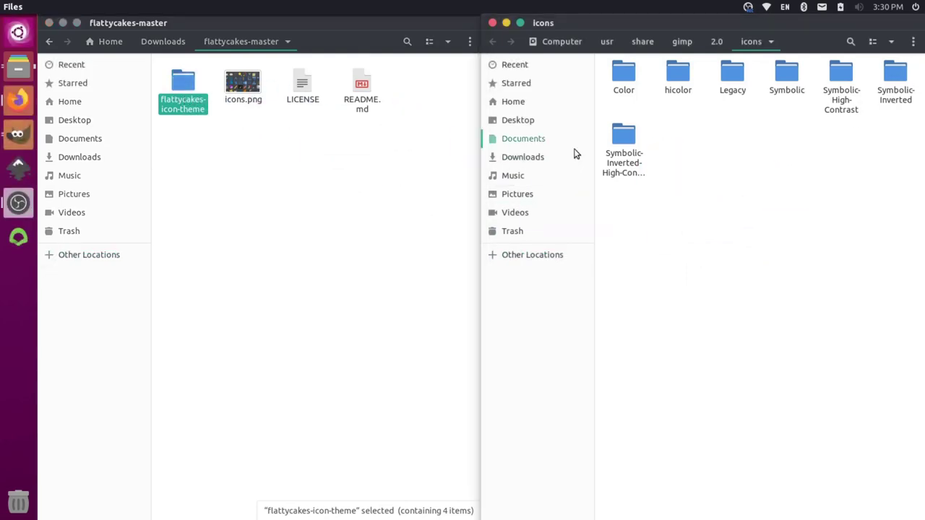
click(21, 32)
text(term)
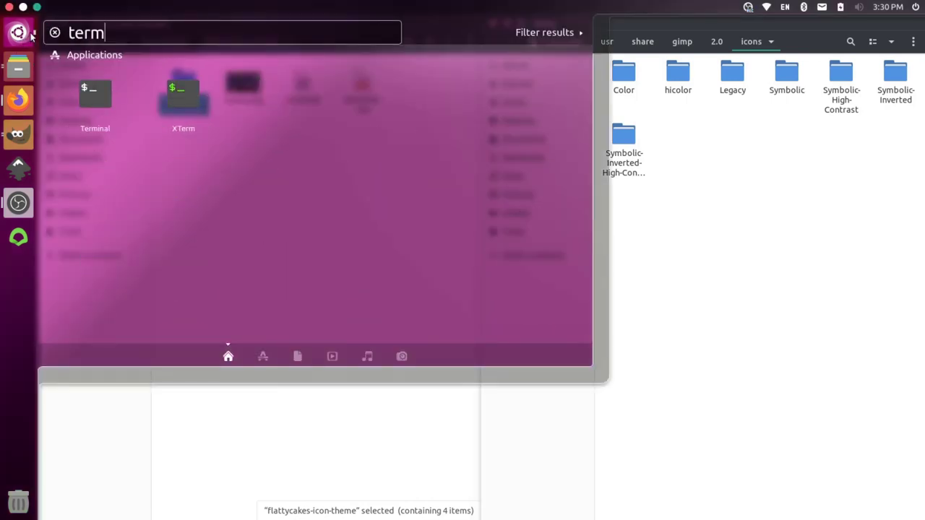
key(Return)
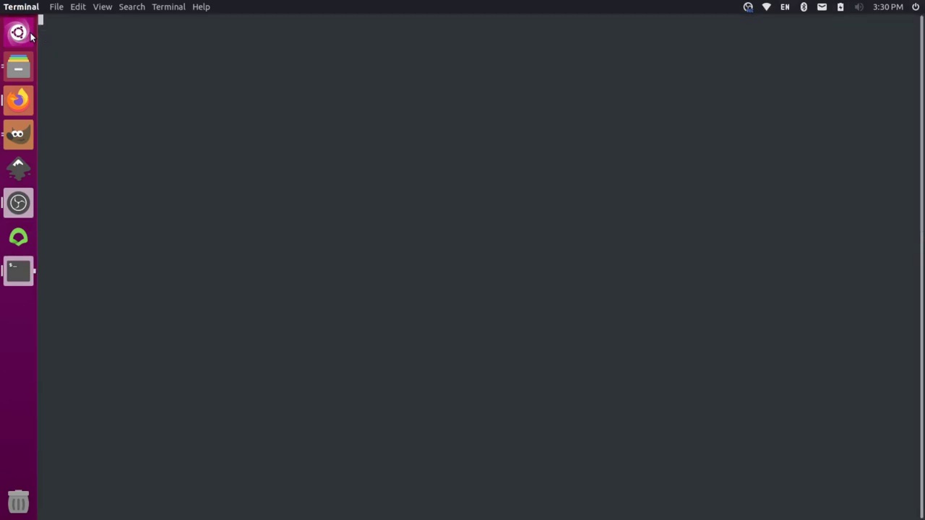
key(ctrl+plus)
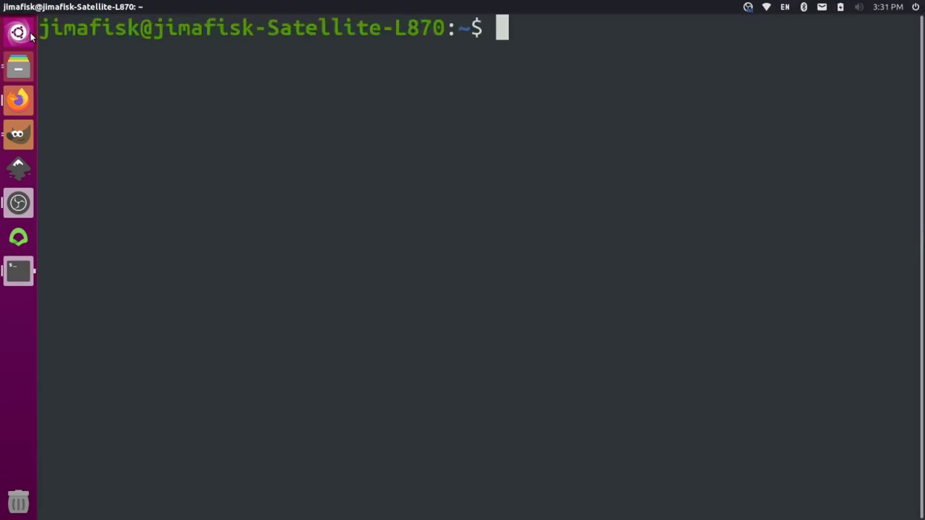
Change into ~/Downloads and list its files with la.
text(cd ~/Dpw)
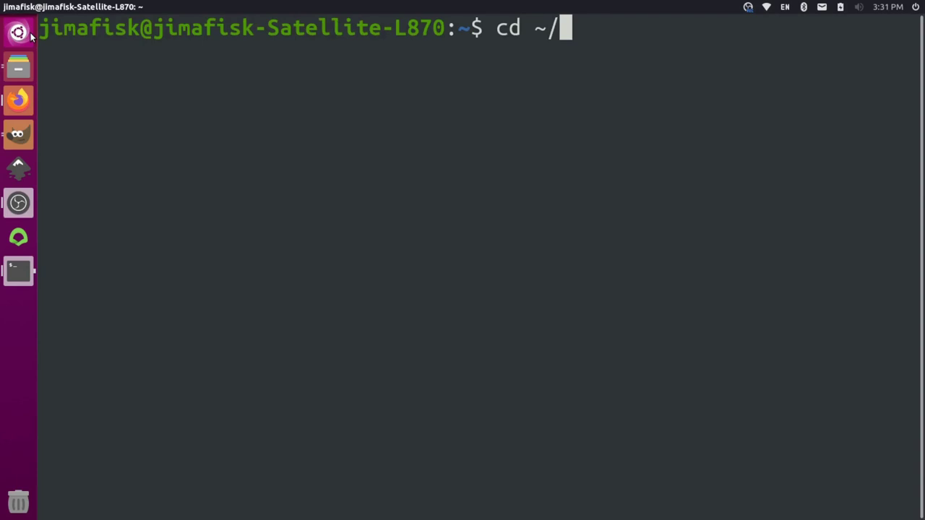
key(BackSpace)
key(BackSpace)
text(o)
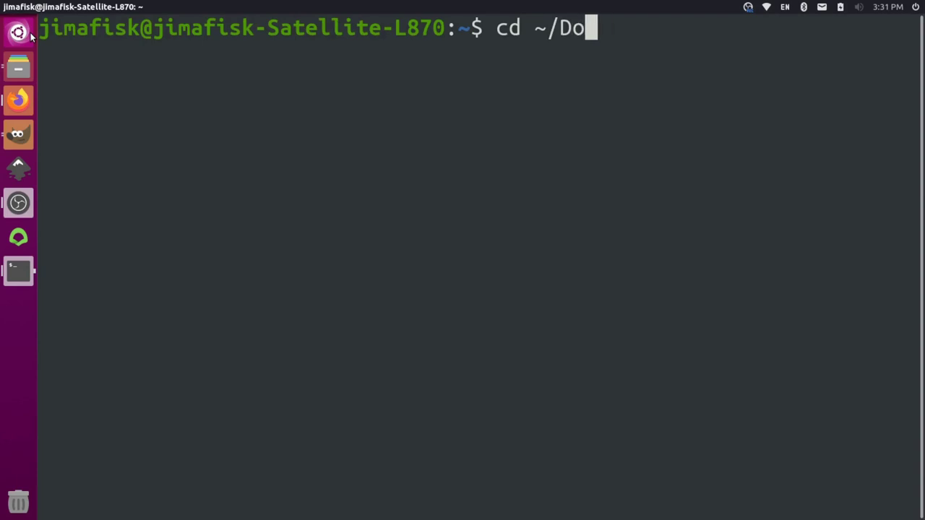
text(w)
key(Tab)
key(Return)
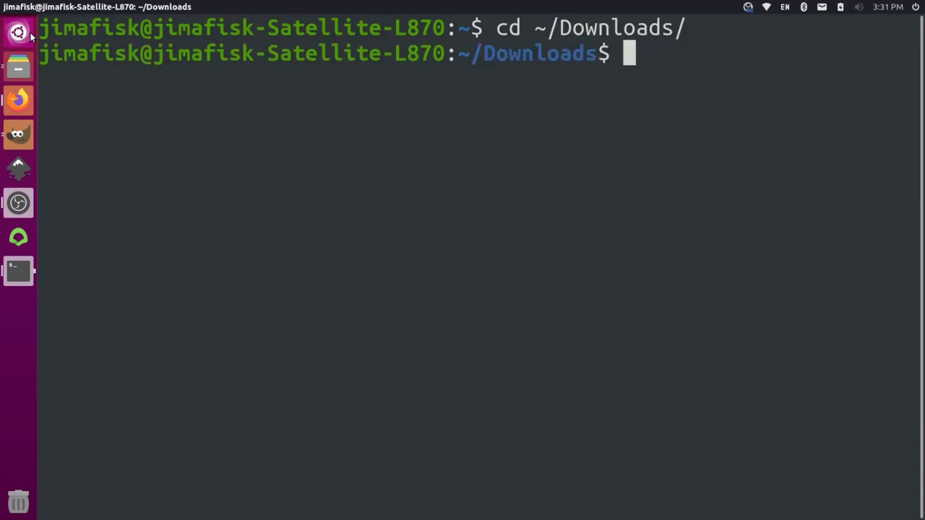
text(la)
key(Return)
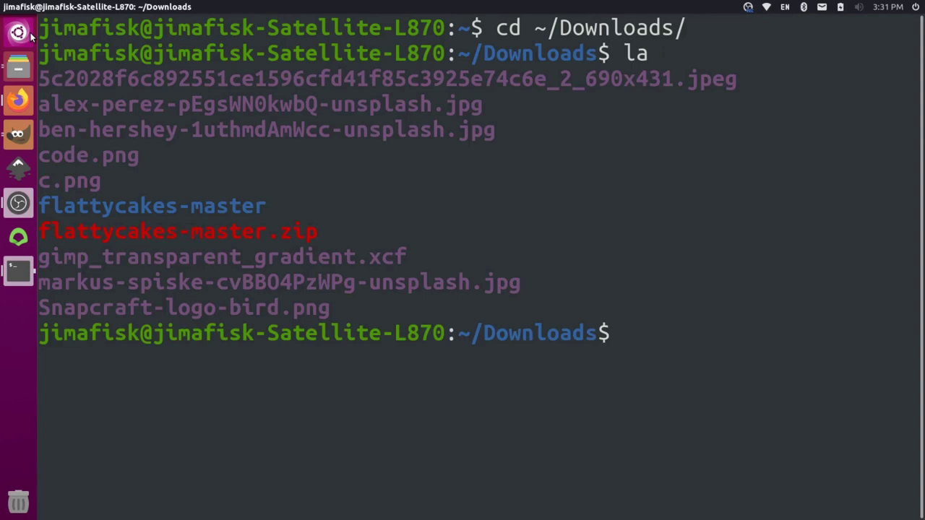
Change into flattycakes-master, list its contents, and briefly check GIMP's Preferences.
text(cd)
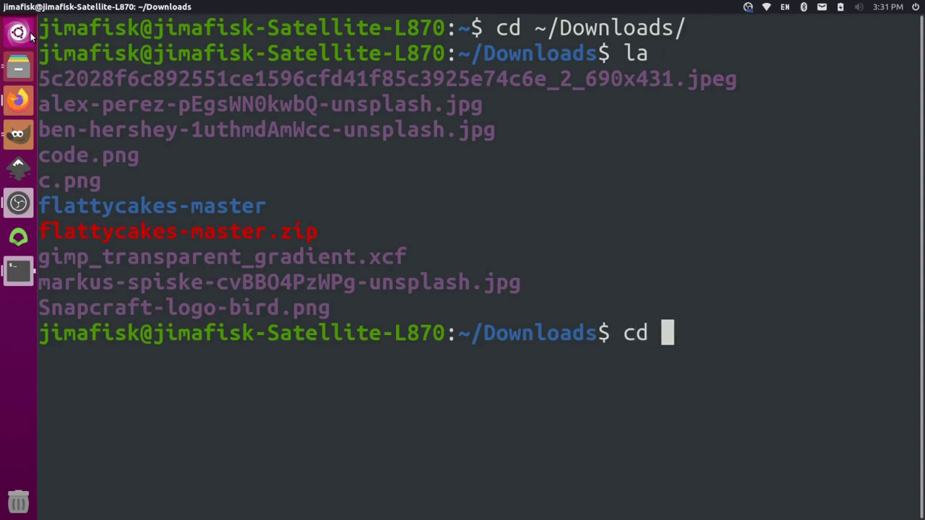
text(fl)
key(Tab)
key(Return)
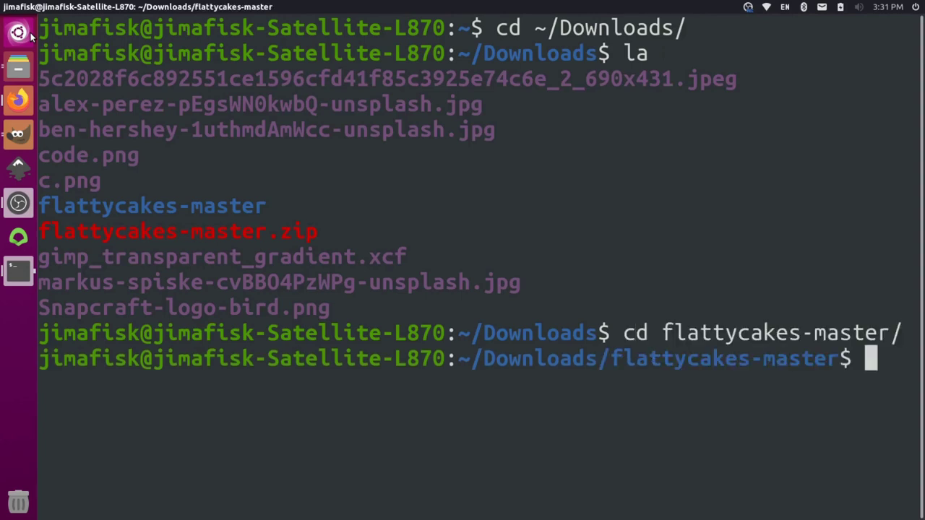
text(la)
key(Return)
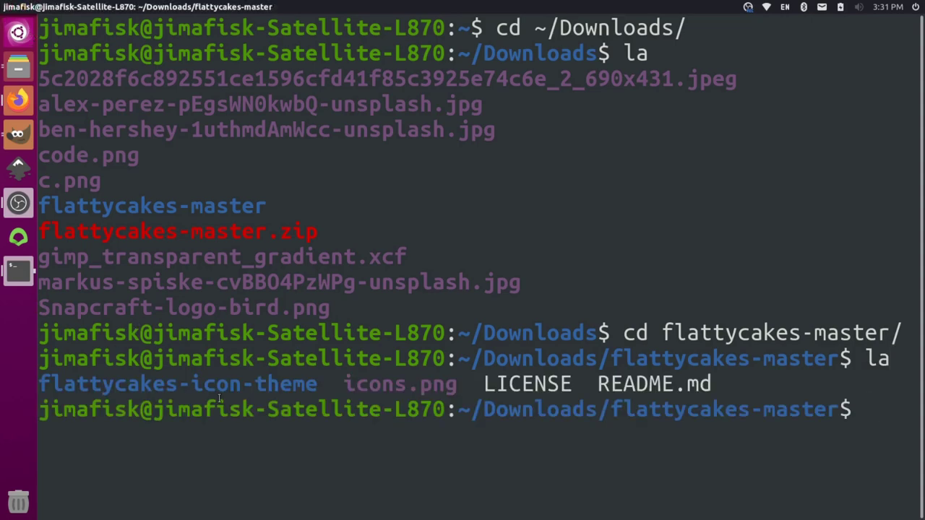
key(alt+Tab)
key(alt+Tab)
key(alt+Tab)
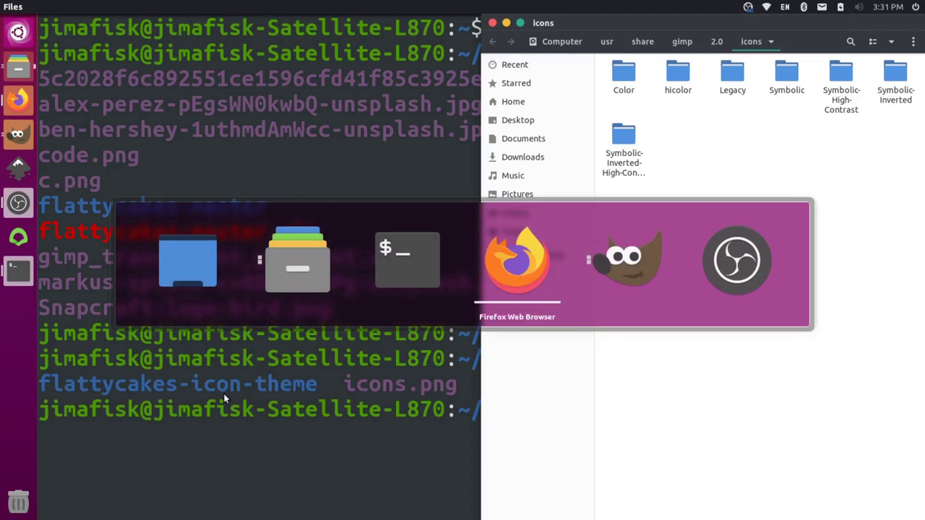
key(alt+Tab)
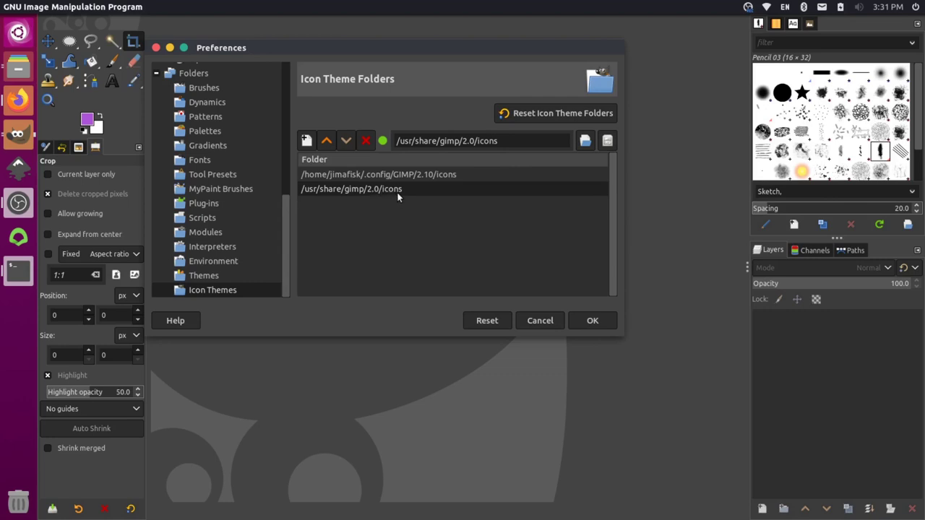
key(alt+Tab)
key(alt+Tab)
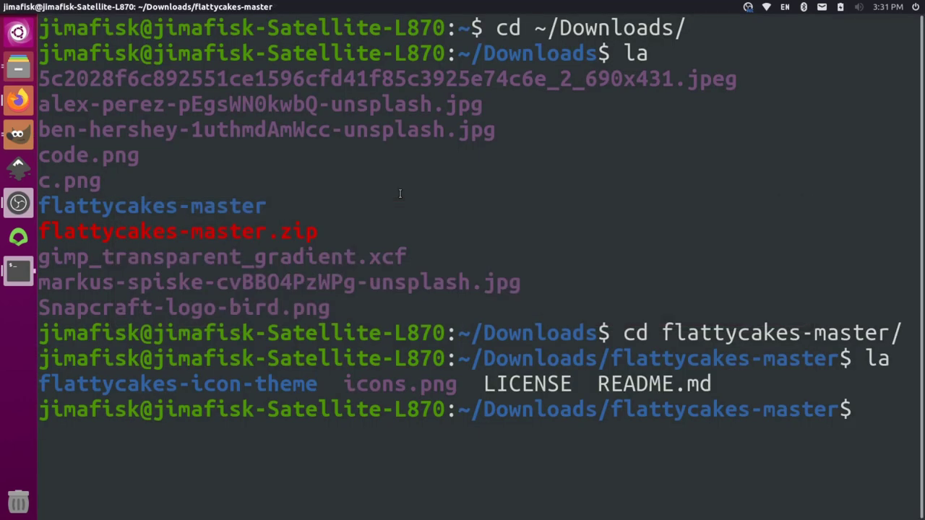
Run sudo mv flattycakes-icon-theme /usr/share/gimp/2.0/icons/. and enter the password.
text(sudo )
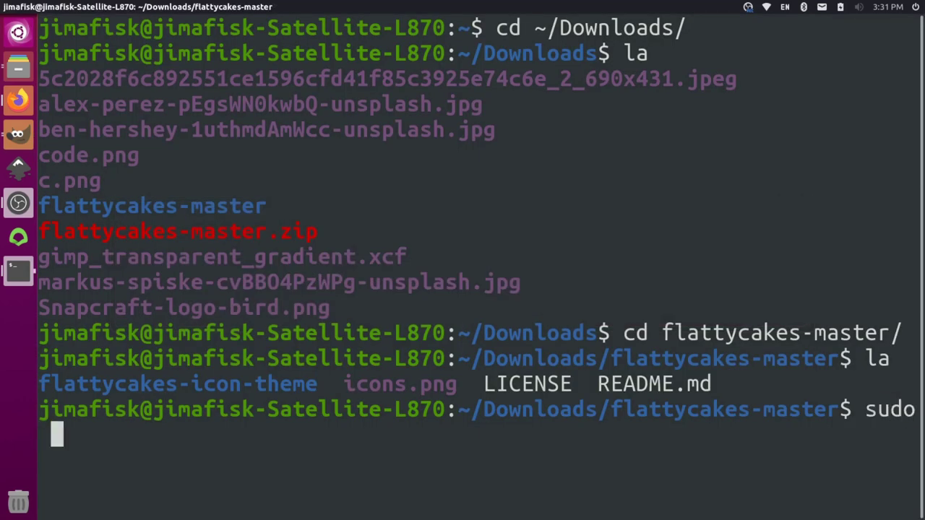
text(mv )
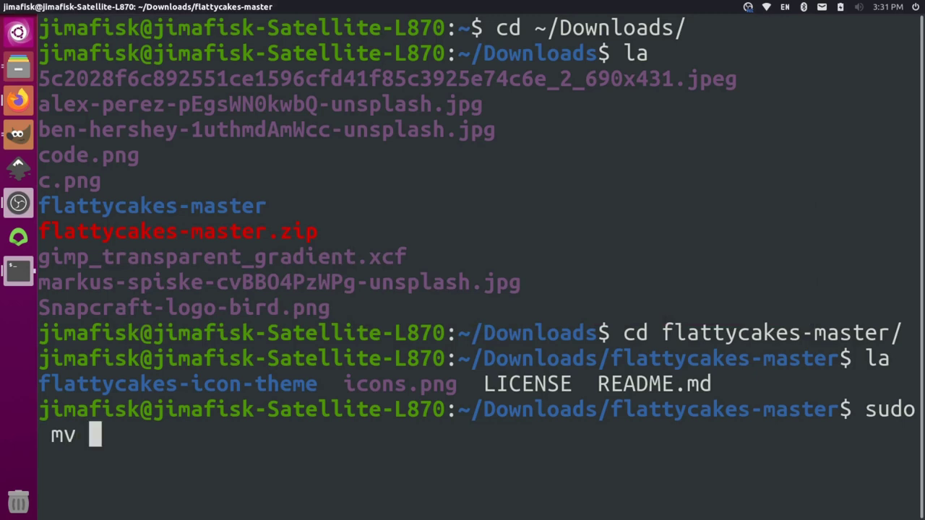
text(fl)
key(Tab)
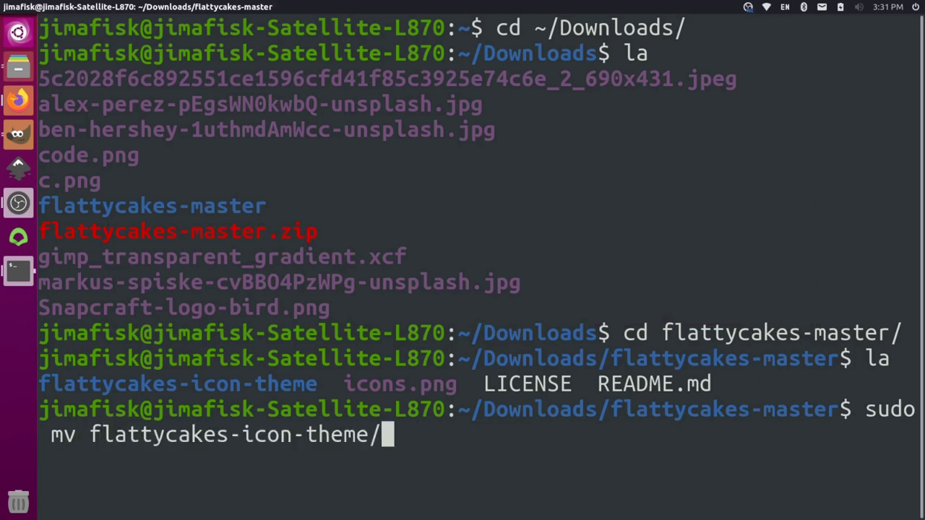
key(BackSpace)
text(/u)
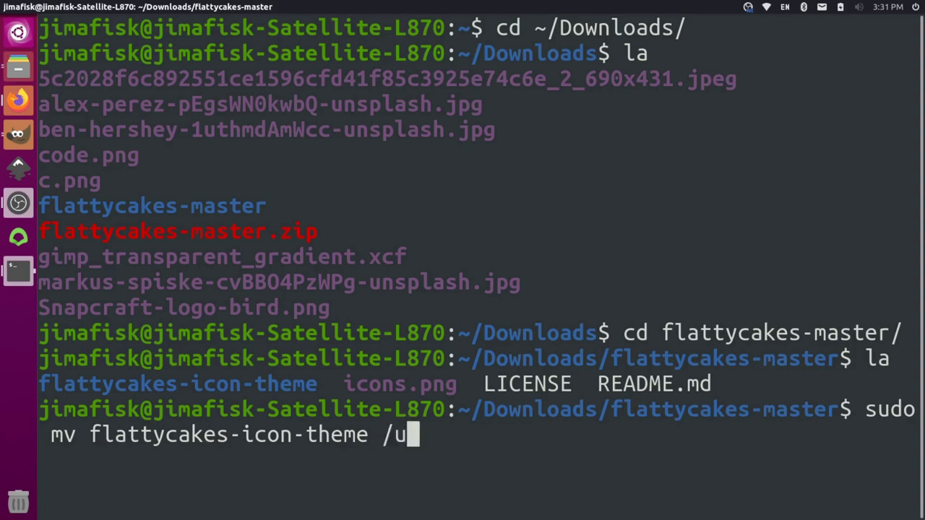
text(sr/sh)
key(Tab)
text(gi)
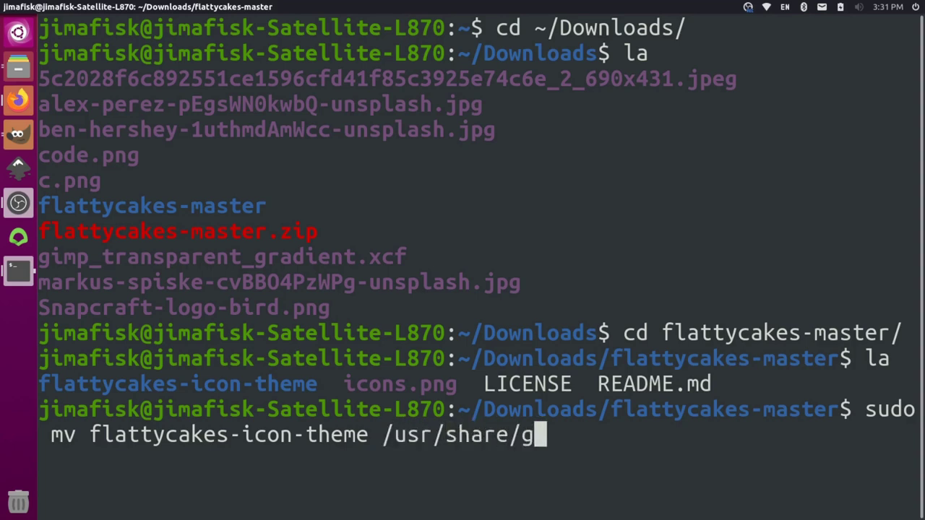
key(Tab)
key(Tab)
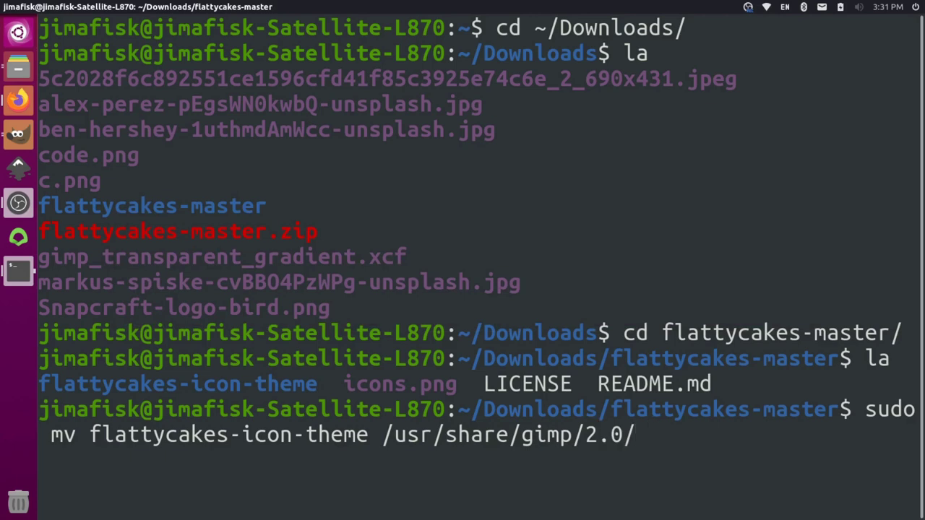
text(ic)
key(Tab)
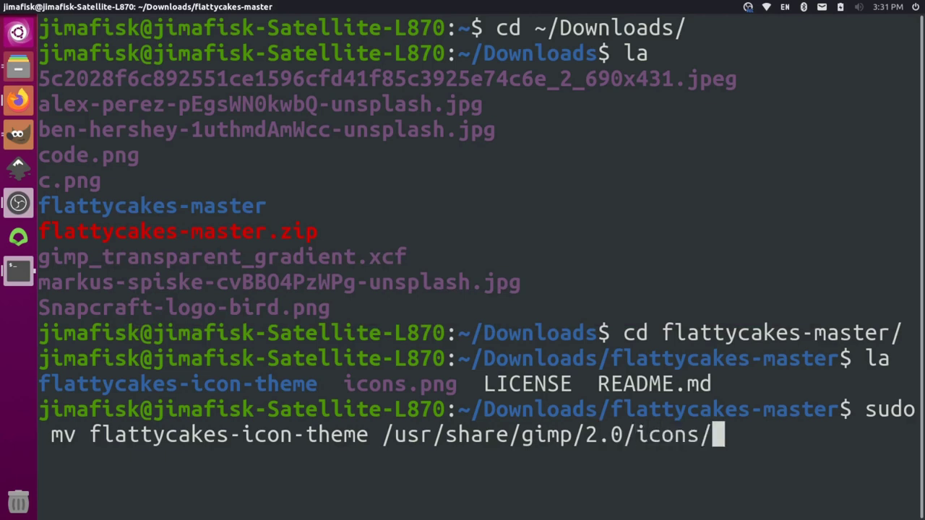
text(.)
key(Return)
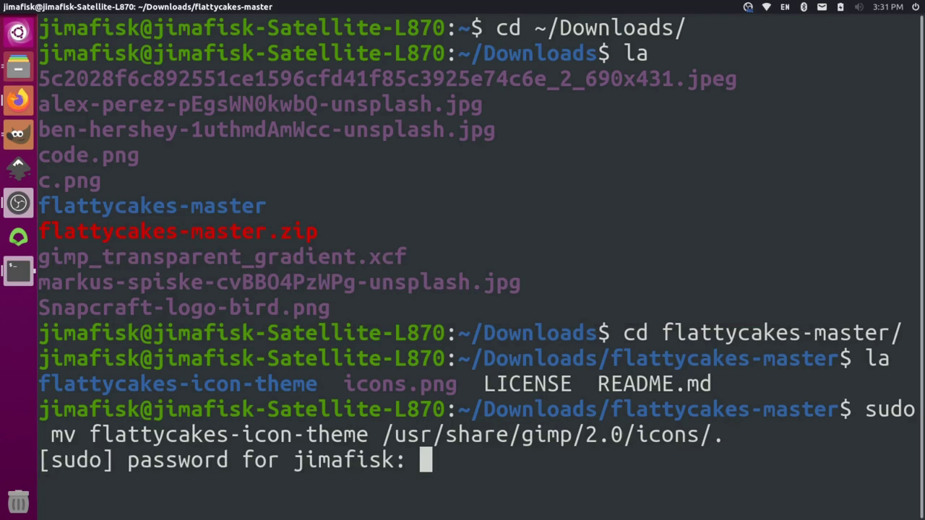
key(Return)
key(alt+Tab)
key(alt+Tab)
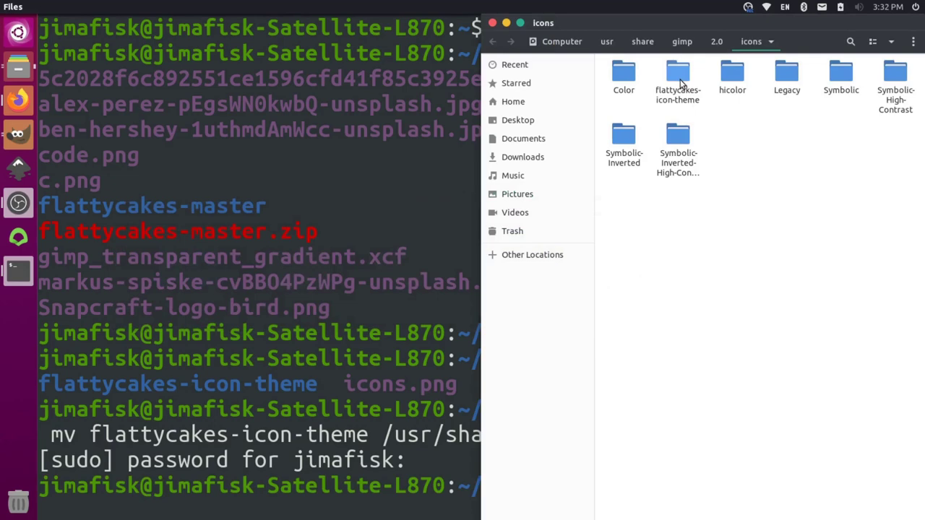
Close GIMP's Preferences dialog, then minimize and restore the GIMP window.
key(alt+Tab)
key(alt+Tab)
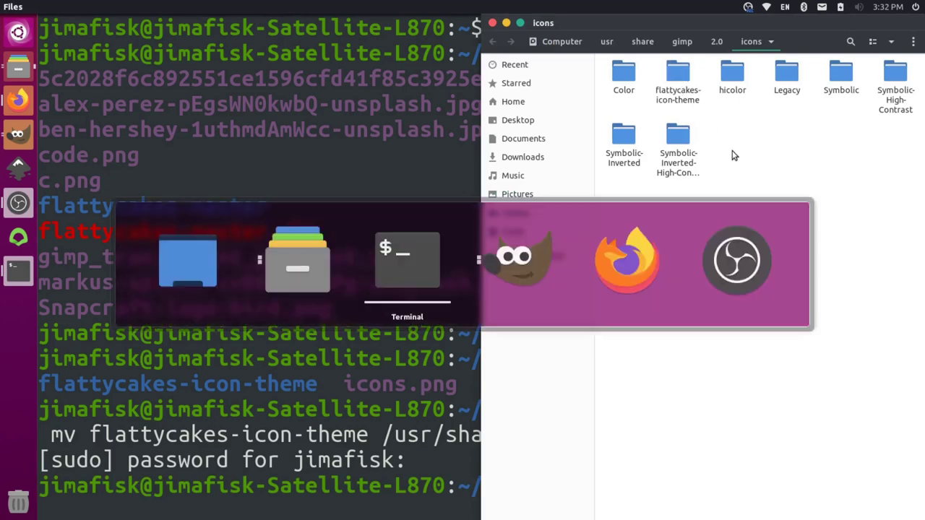
key(alt+Tab)
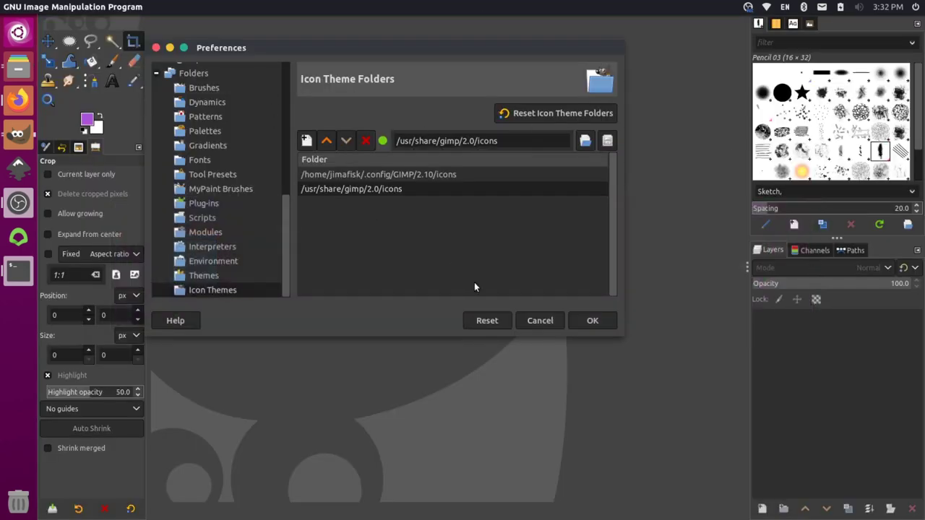
click(156, 48)
mouse_move(74, 6)
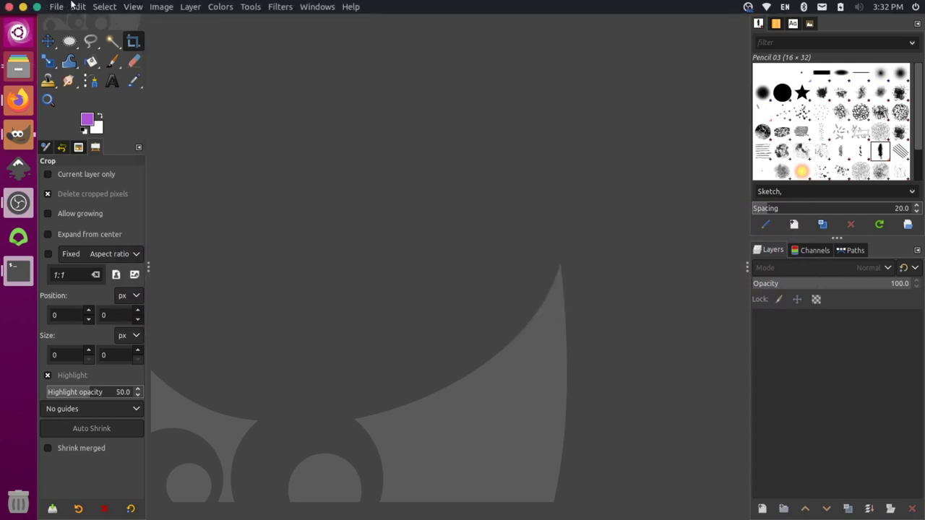
click(22, 7)
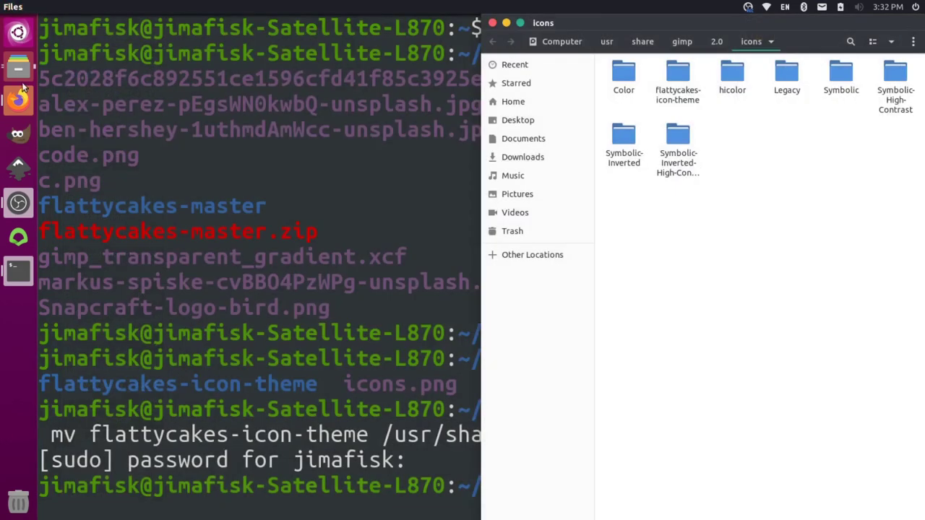
click(19, 136)
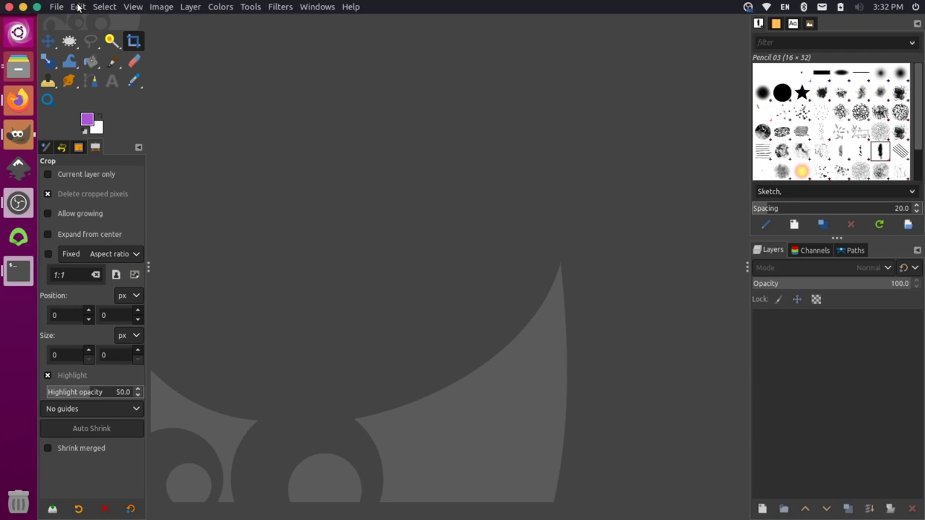
Open Preferences at Interface > Icon Theme, where flattycakes-icon-theme is now listed.
click(77, 7)
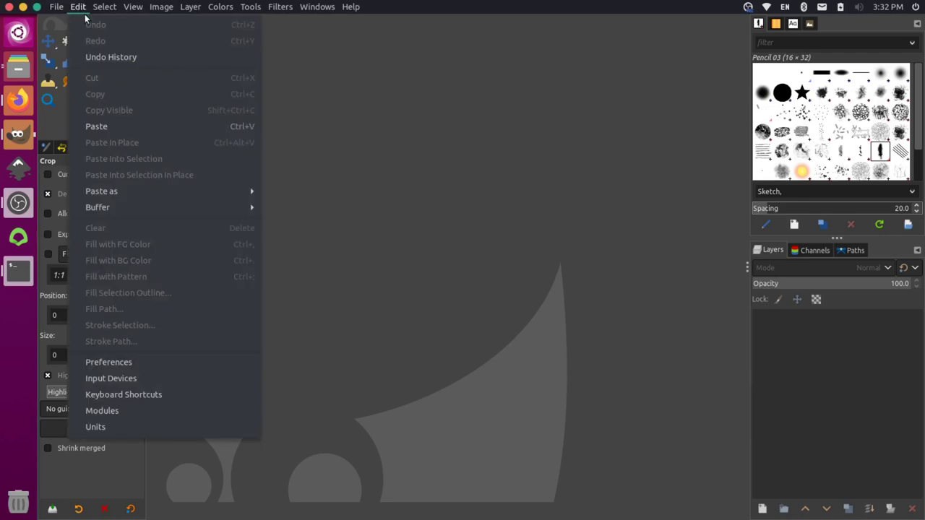
click(108, 362)
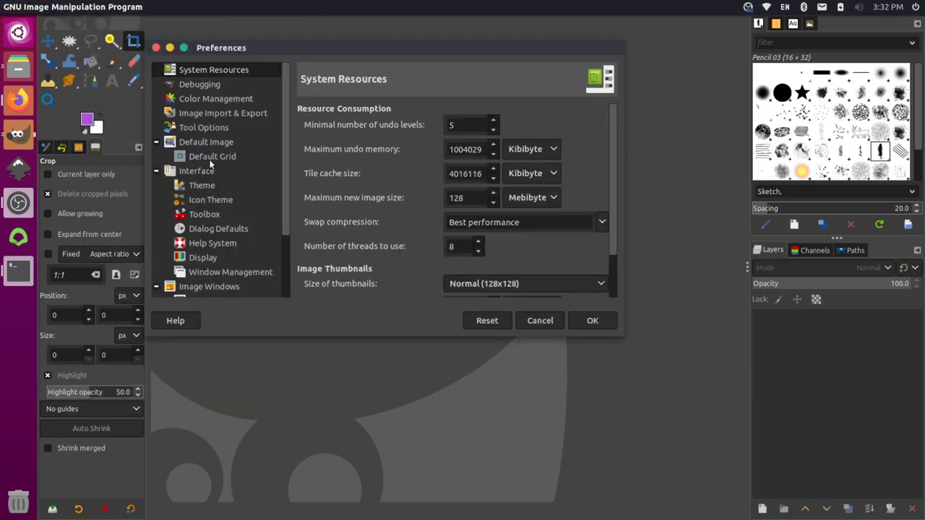
click(211, 199)
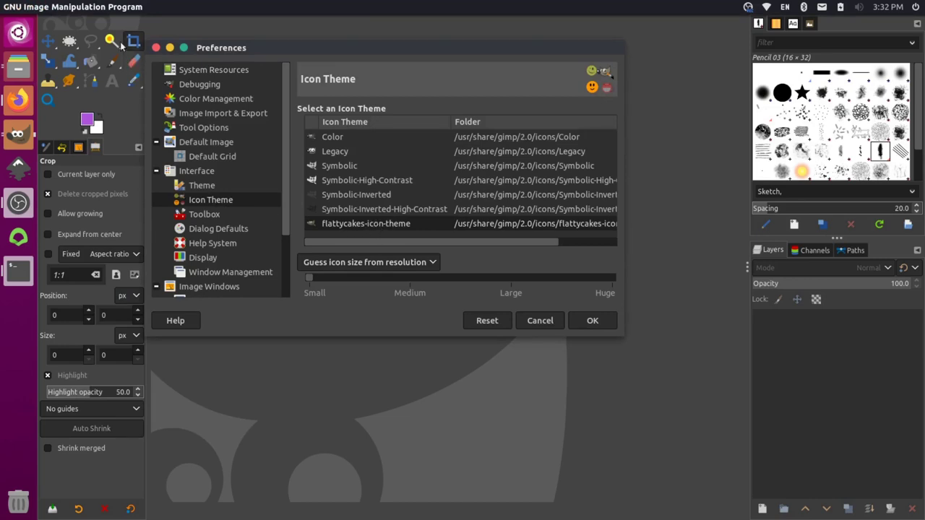
Close Preferences and inspect the toolbox's new flattycakes tool icons.
click(156, 48)
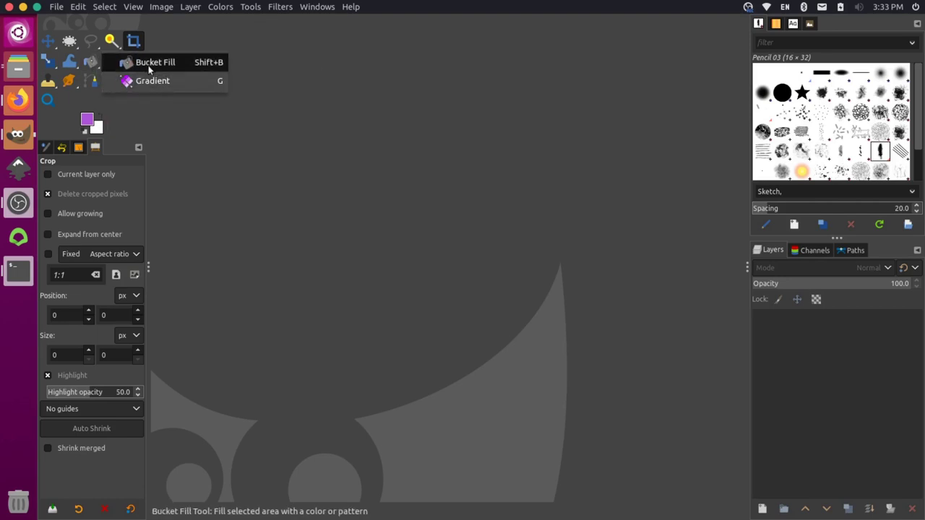
mouse_move(112, 42)
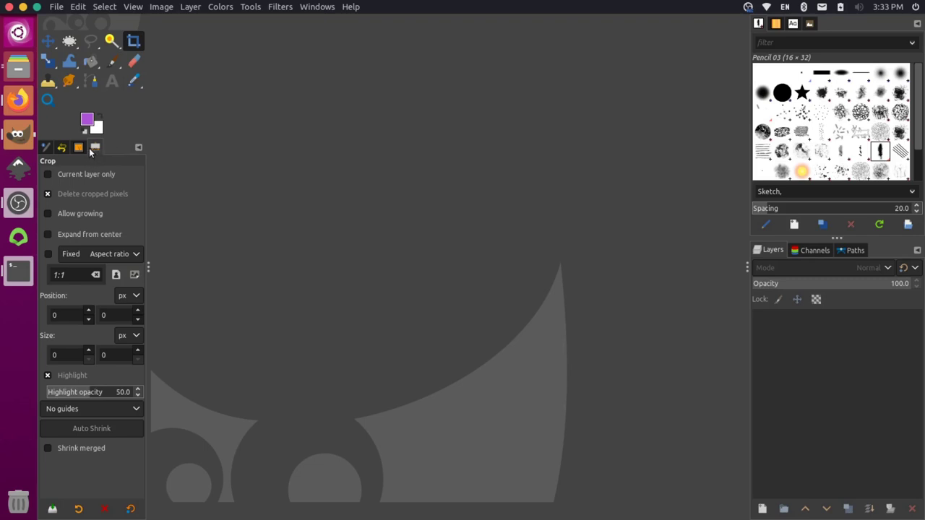
Close the Device Status and Undo History tabs from the dock.
click(43, 148)
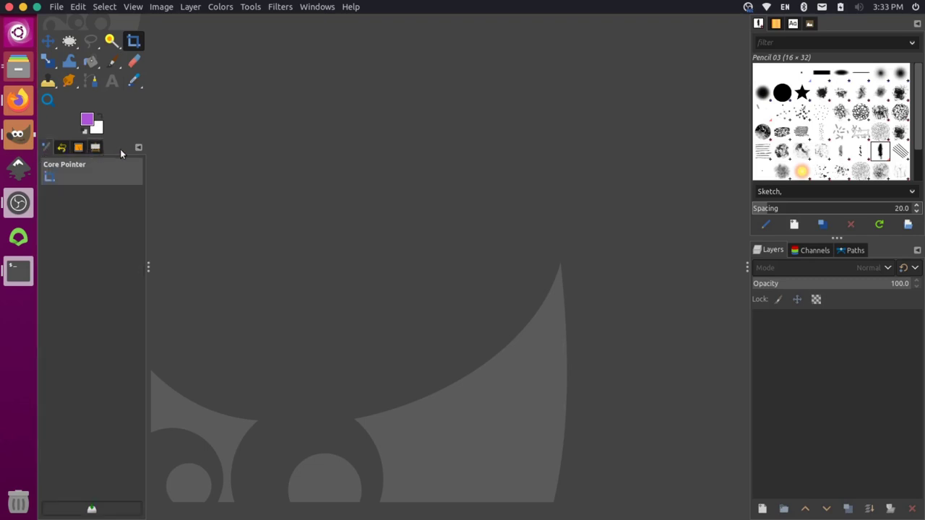
click(139, 148)
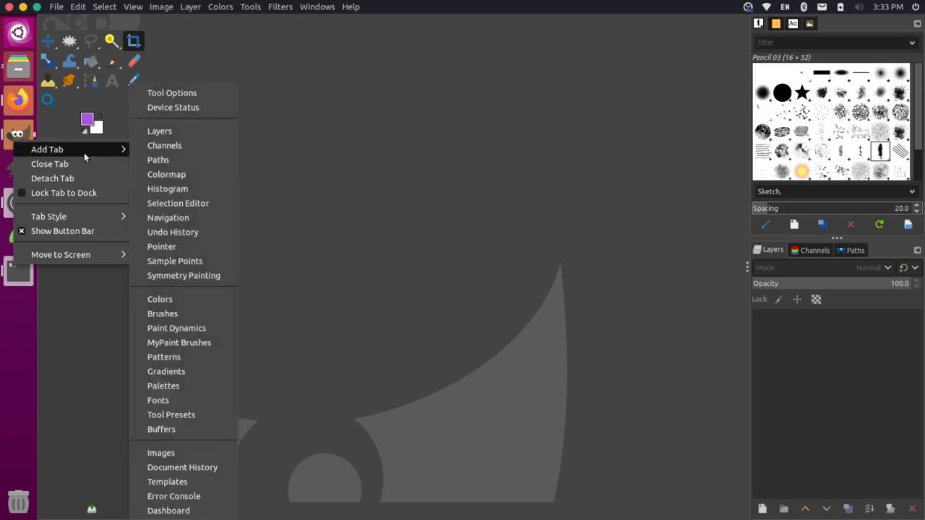
click(67, 162)
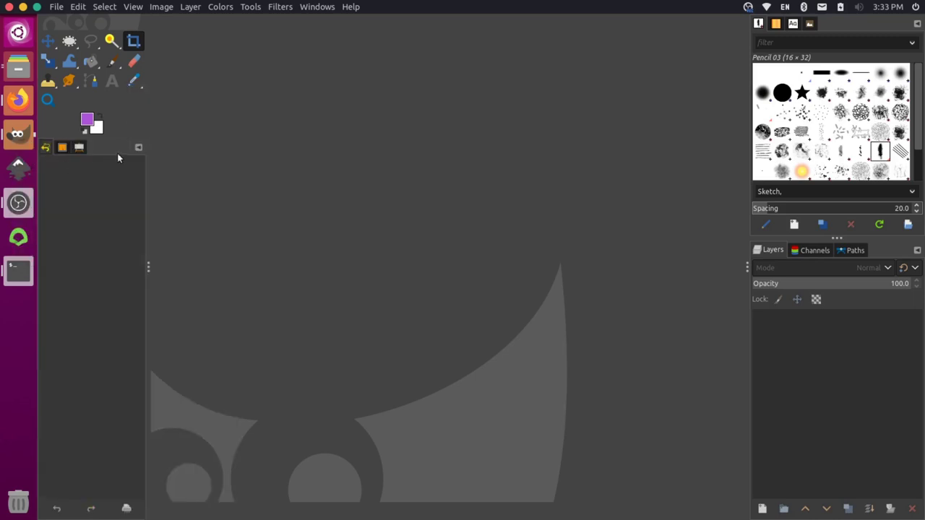
click(139, 148)
click(173, 181)
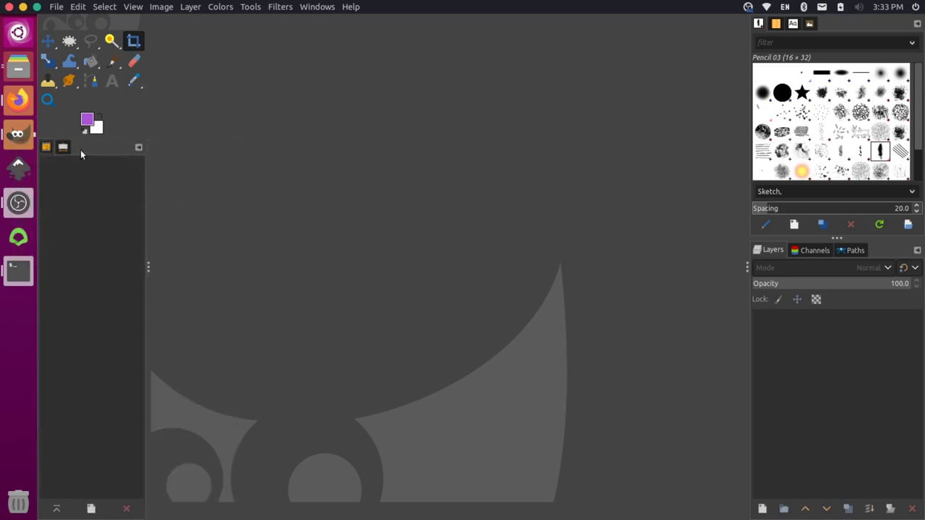
Add a Tool Options tab and drag it into the Layers, Channels and Paths dock.
click(137, 148)
mouse_move(80, 171)
click(161, 92)
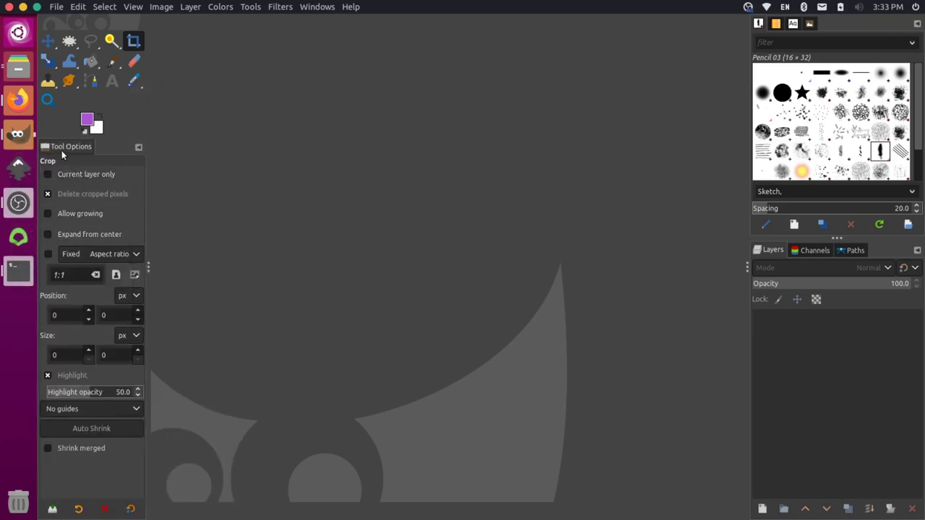
drag(57, 148, 875, 247)
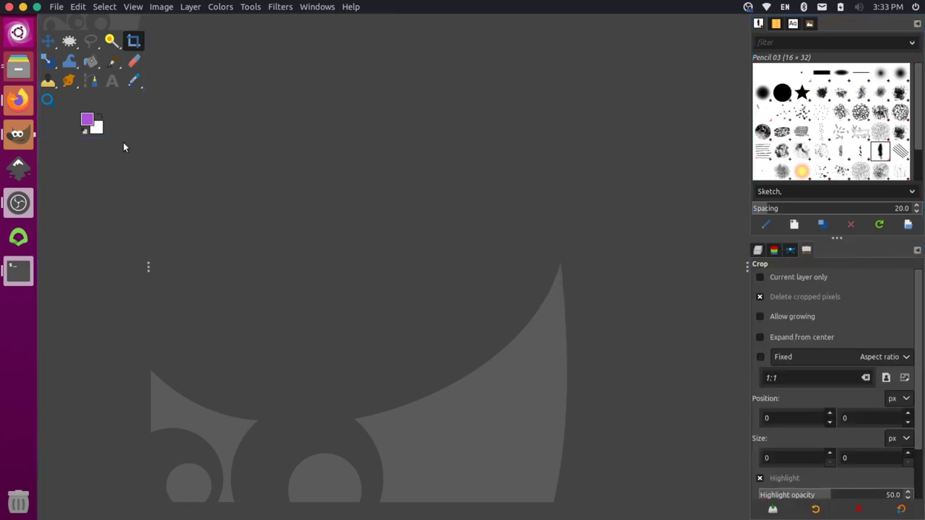
Narrow the toolbox to one column and check the flattycakes icons across its tool groups.
drag(147, 266, 62, 269)
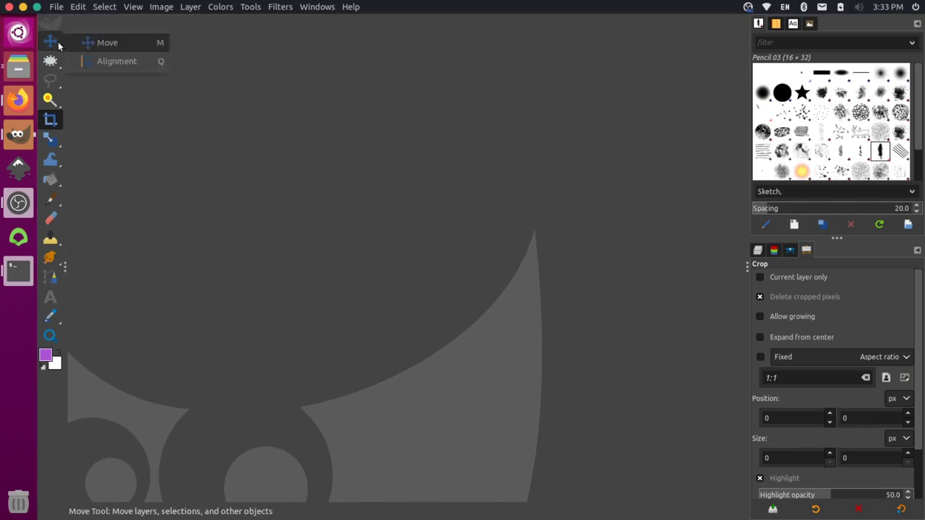
mouse_move(50, 61)
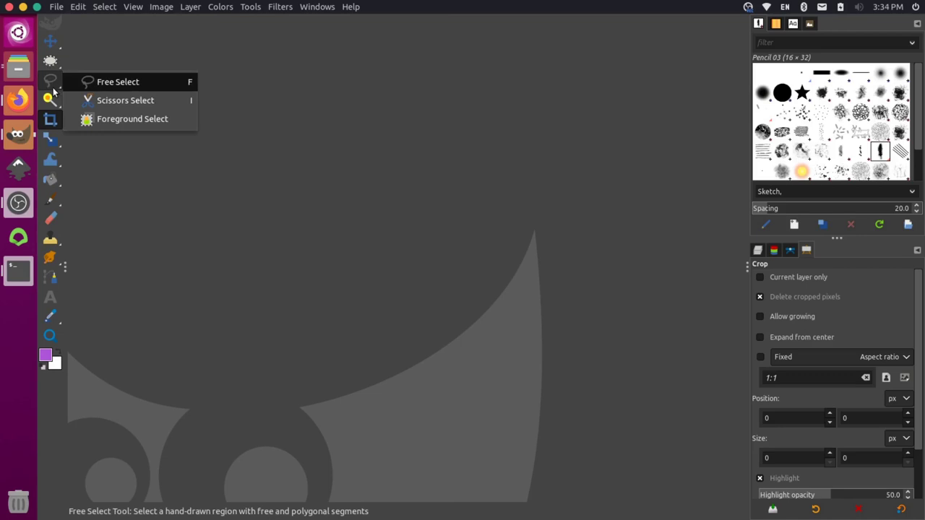
mouse_move(50, 139)
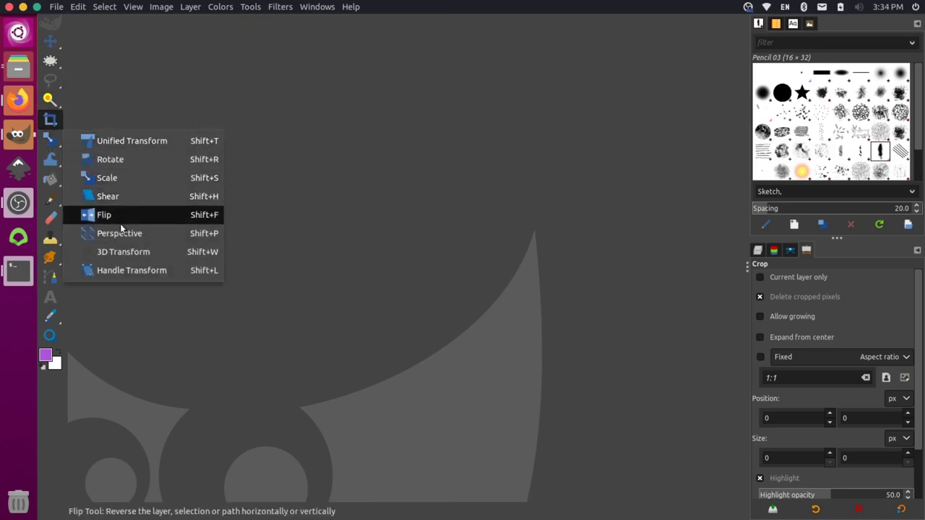
mouse_move(59, 193)
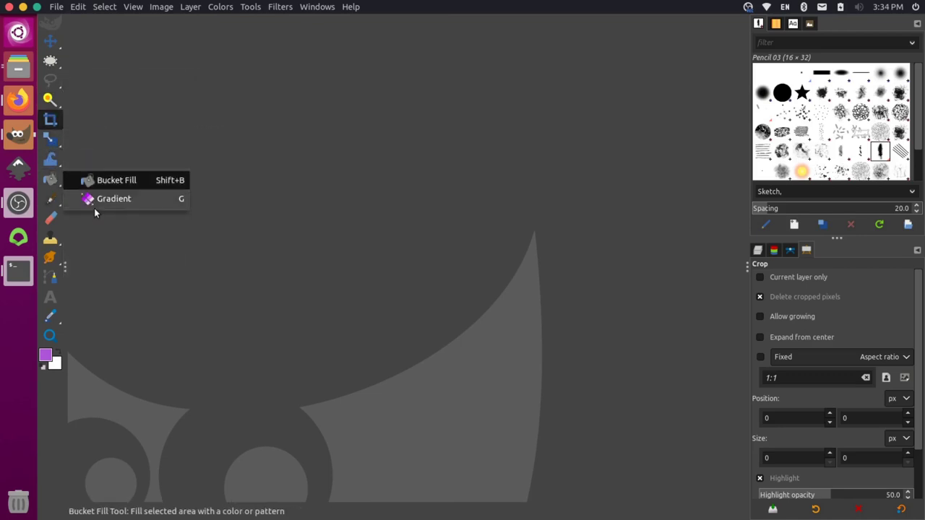
mouse_move(64, 231)
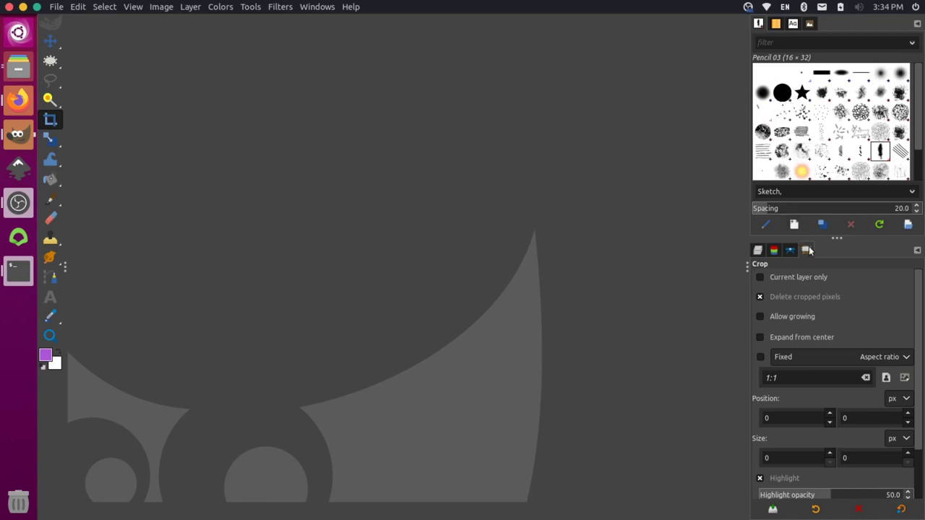
Shrink the Brushes panel, switch to the Paintbrush tool, and dismiss the brush chooser.
drag(832, 237, 832, 210)
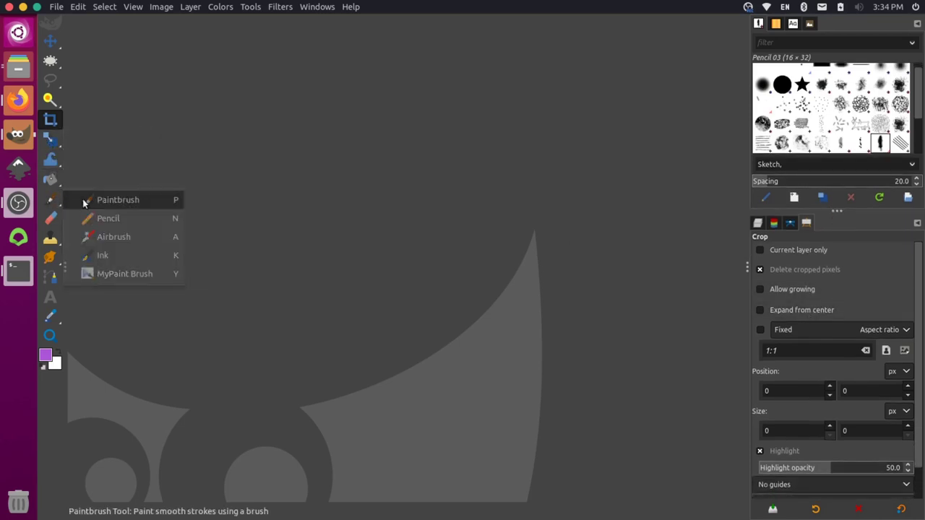
click(86, 200)
click(764, 293)
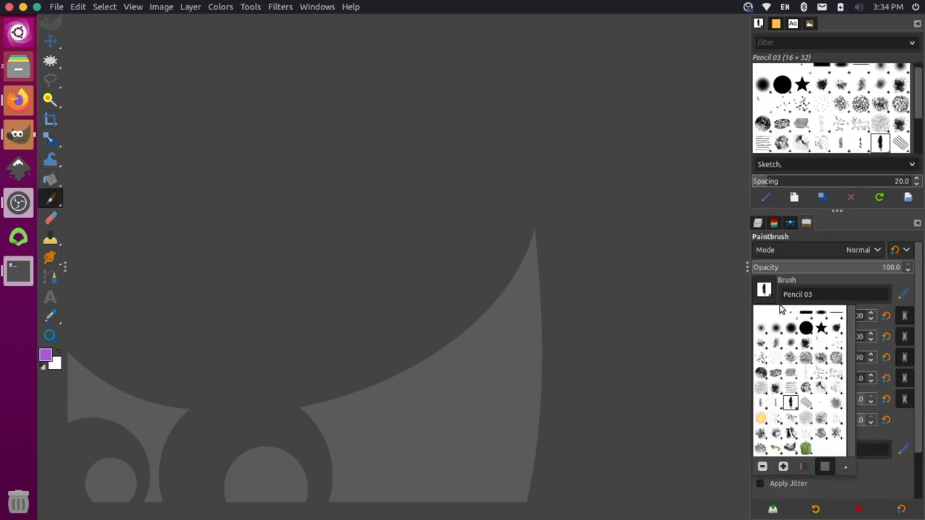
click(833, 26)
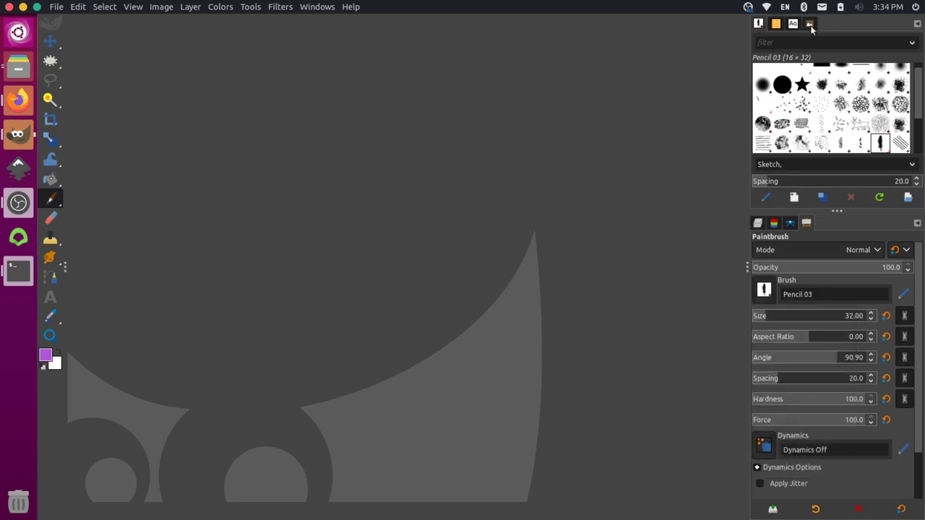
Close the Brushes, Patterns, Fonts and Document History tabs in the right dock.
click(916, 27)
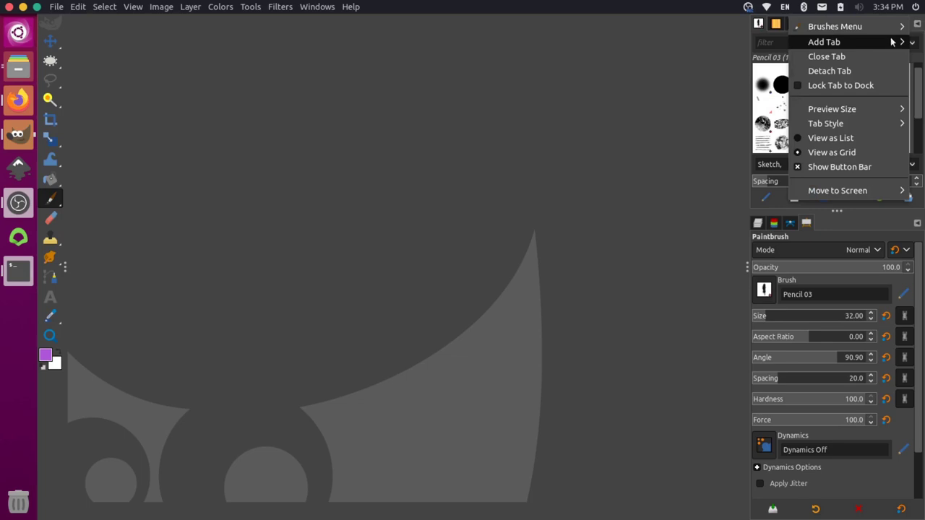
click(831, 57)
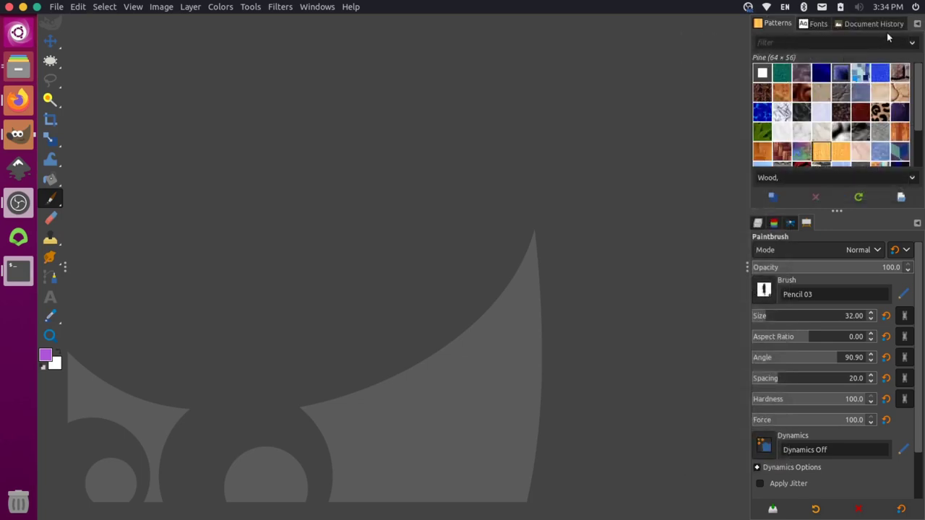
click(916, 25)
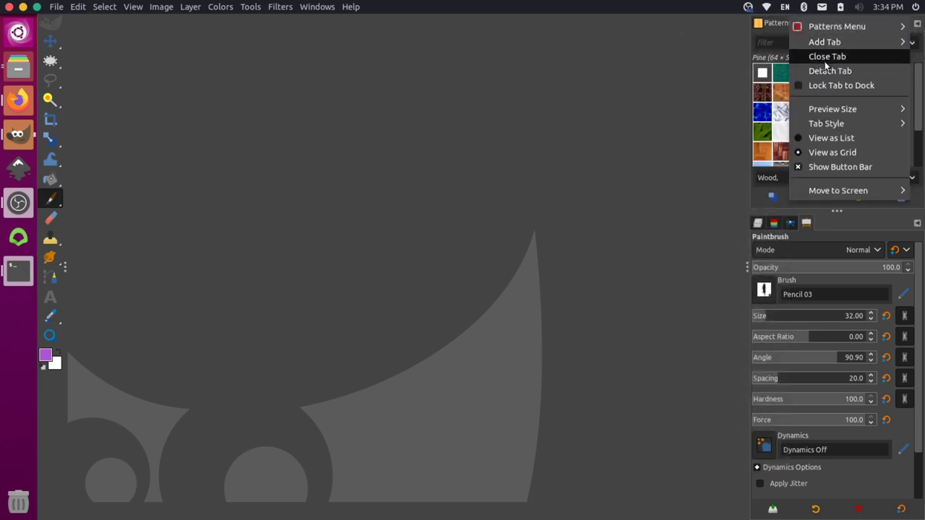
click(833, 58)
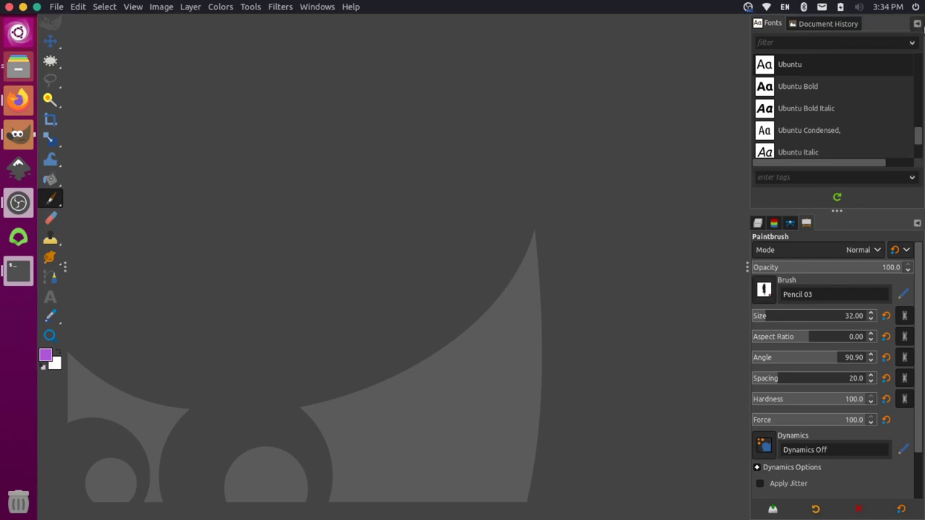
click(917, 26)
click(834, 58)
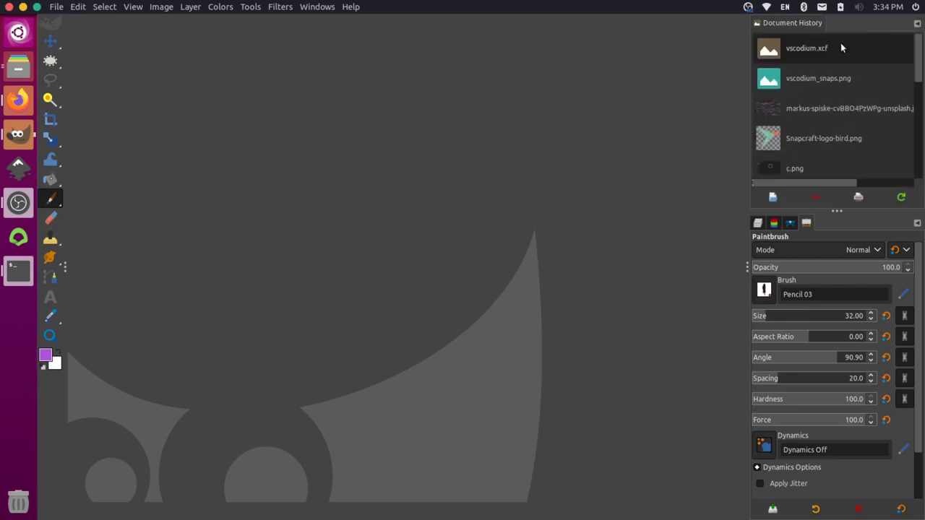
click(916, 25)
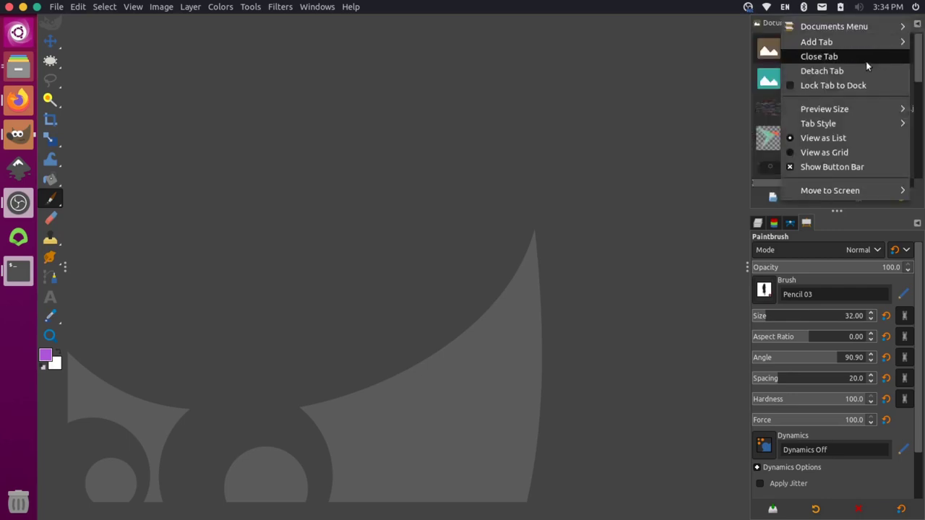
click(824, 58)
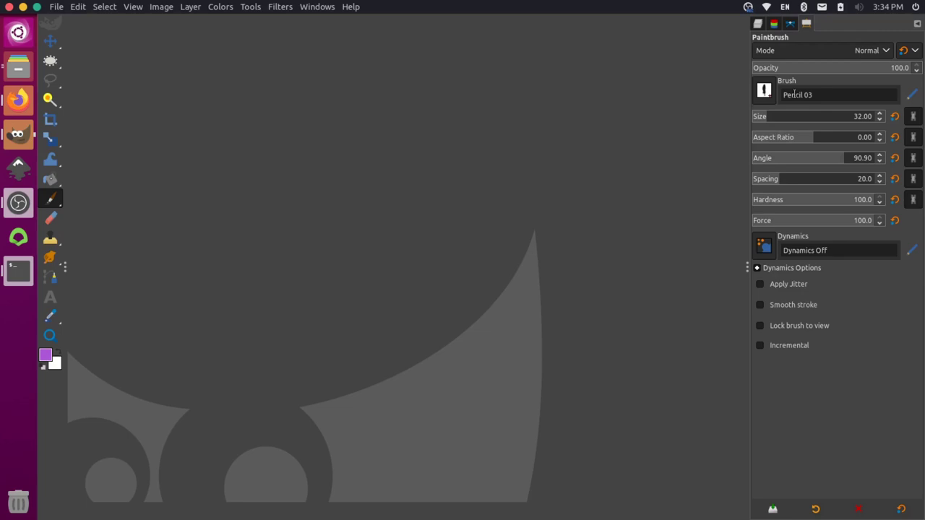
Close the Channels tab, leaving Layers, Paths and Tool Options with Paintbrush settings visible.
click(773, 23)
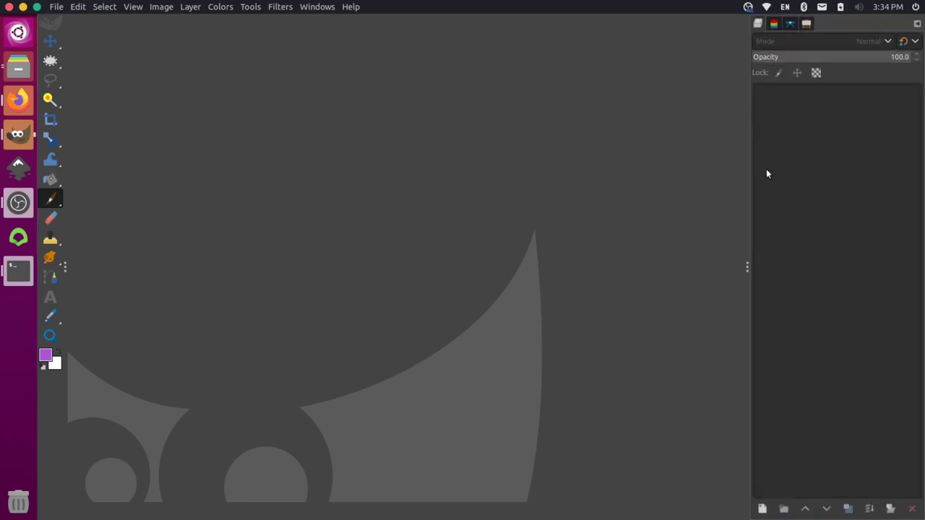
click(789, 24)
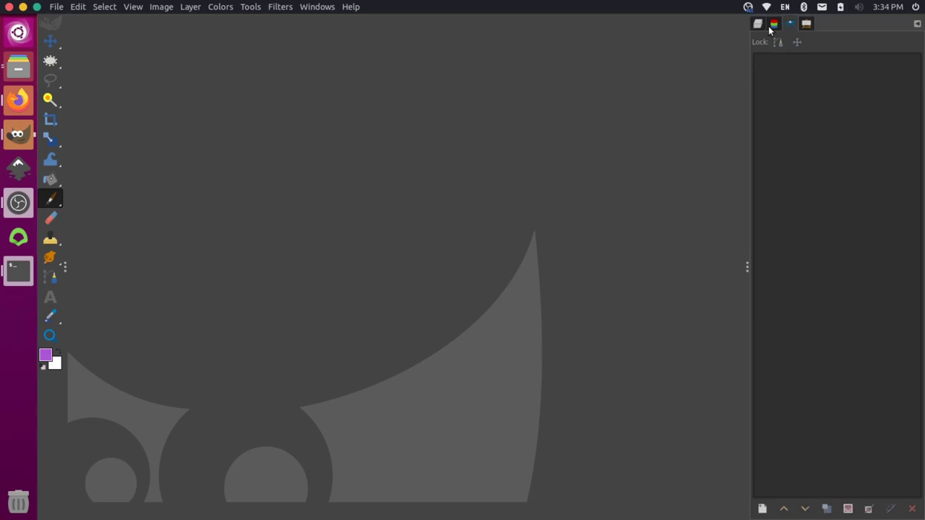
click(916, 24)
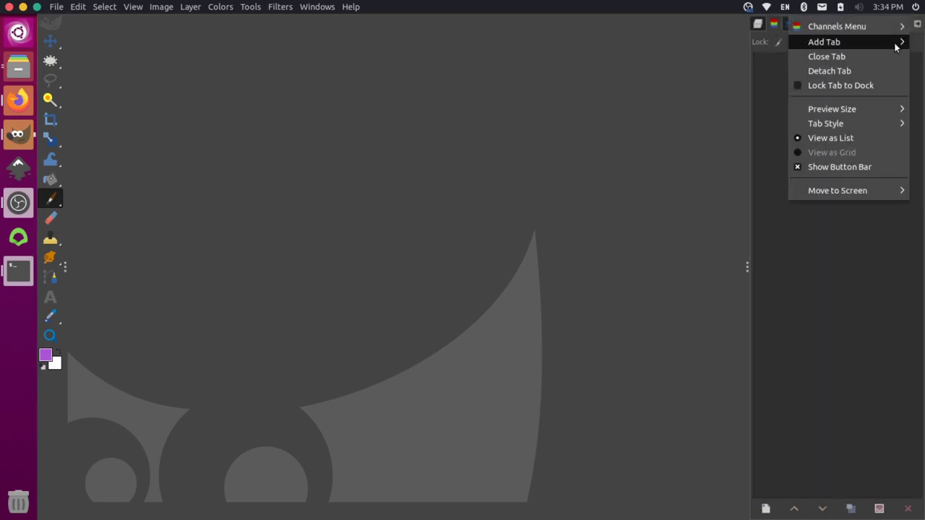
click(832, 57)
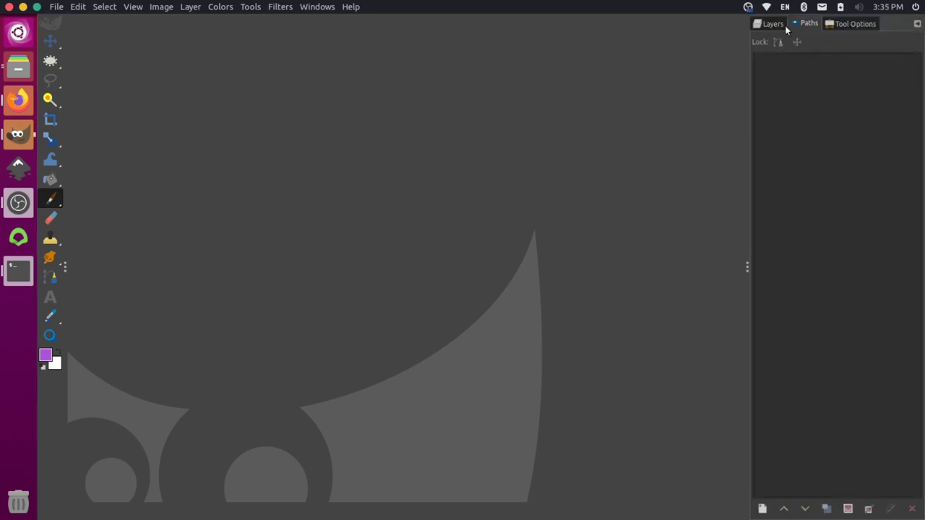
click(851, 24)
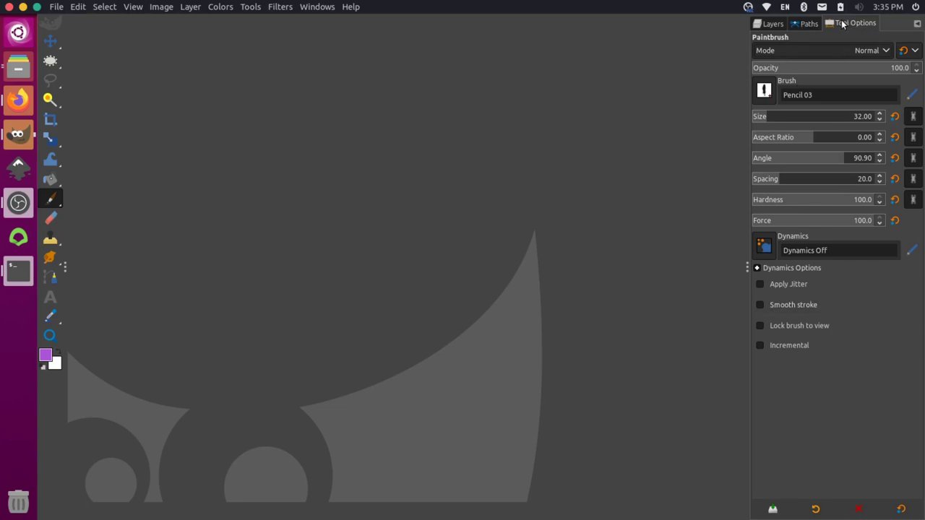
Undock Tool Options and redock it in its own pane below Layers and Paths.
drag(829, 23, 616, 101)
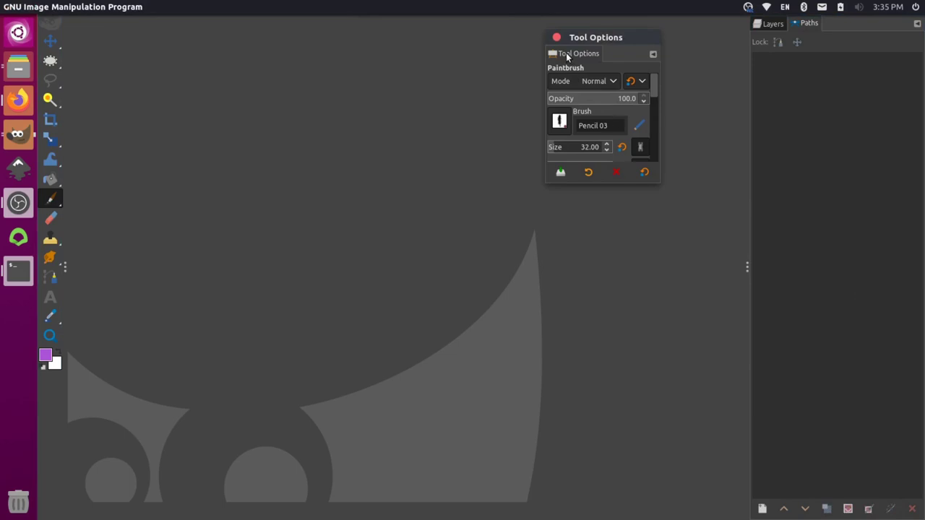
drag(568, 56, 825, 517)
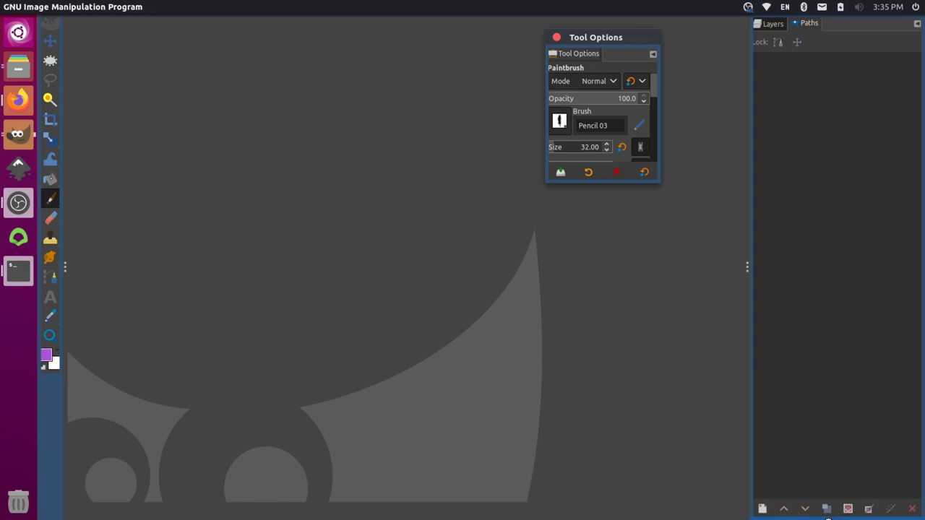
drag(828, 517, 830, 518)
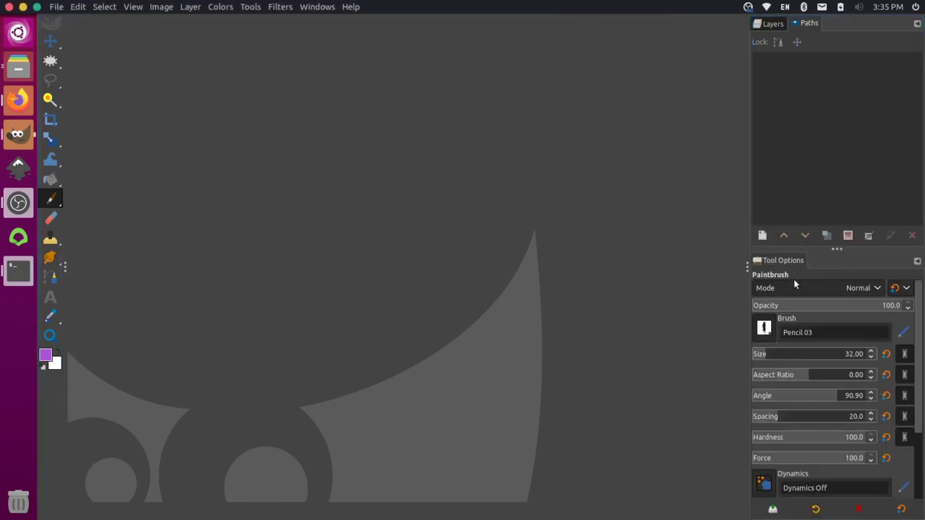
click(769, 23)
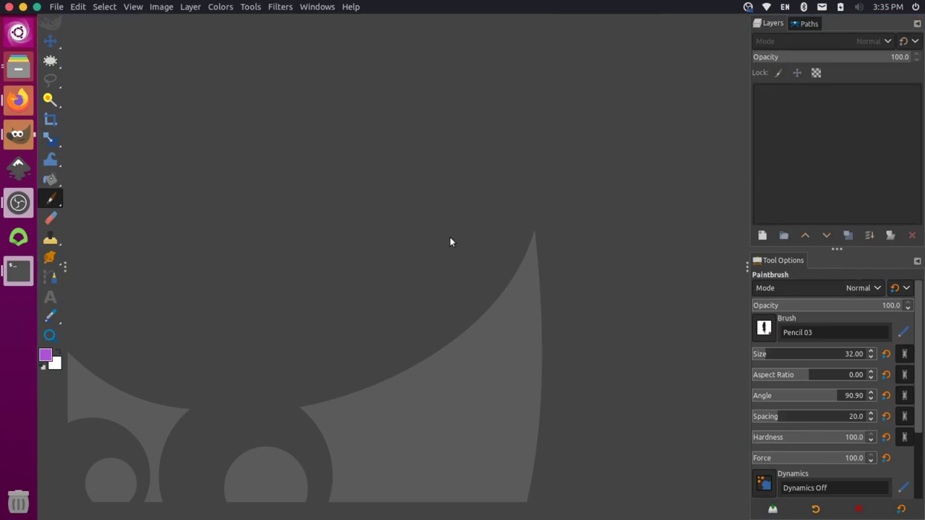
Try Crop and Fuzzy Select, then activate Warp Transform to show its Move pixels settings.
click(50, 122)
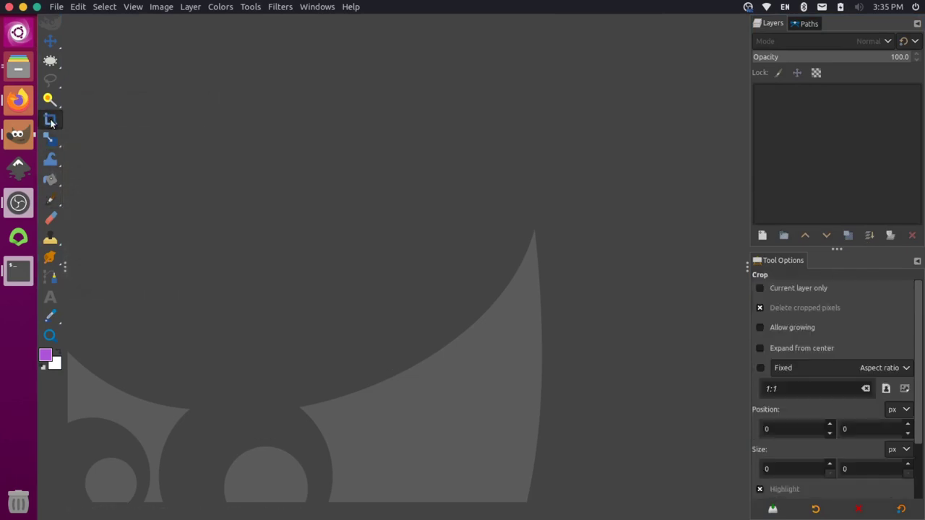
click(49, 99)
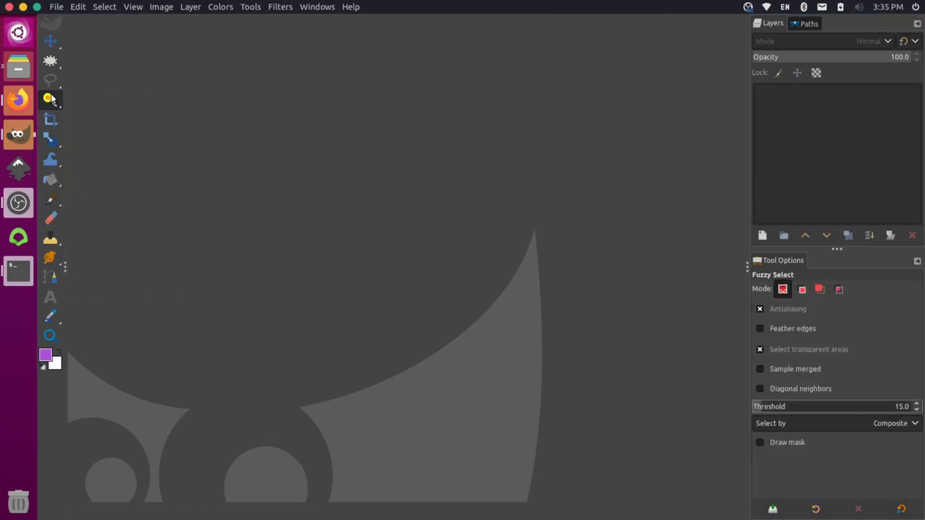
click(48, 164)
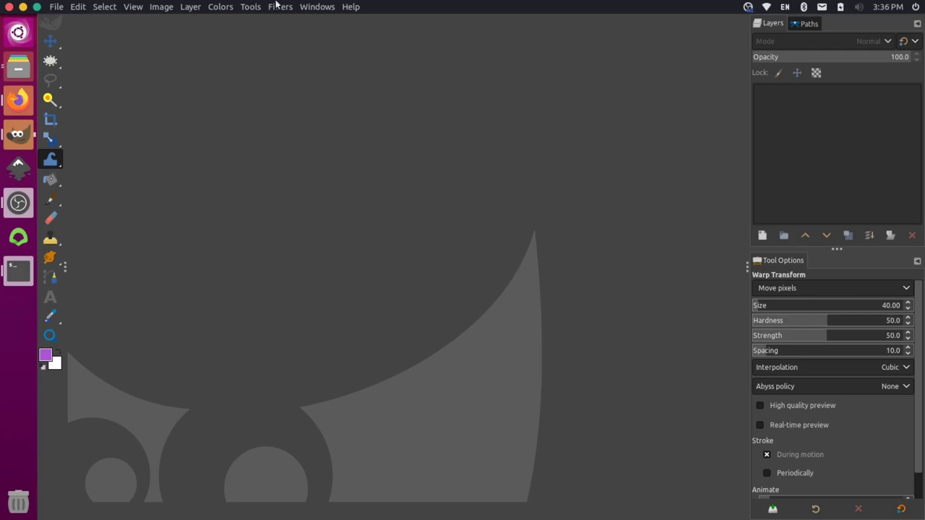
click(321, 7)
mouse_move(321, 41)
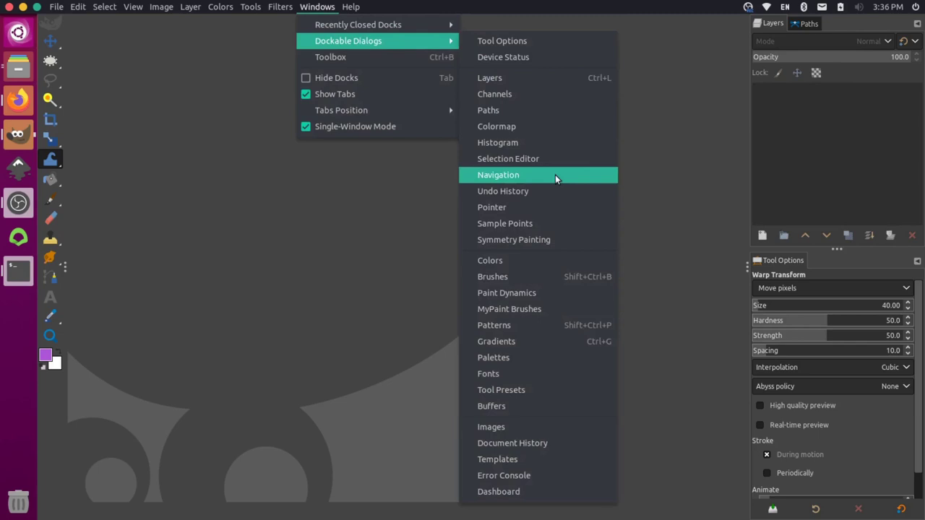
click(527, 279)
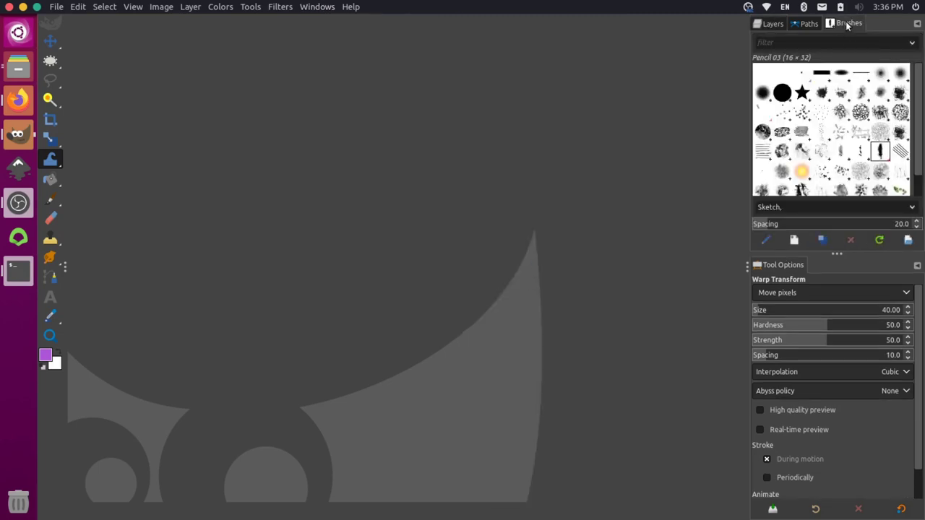
click(917, 24)
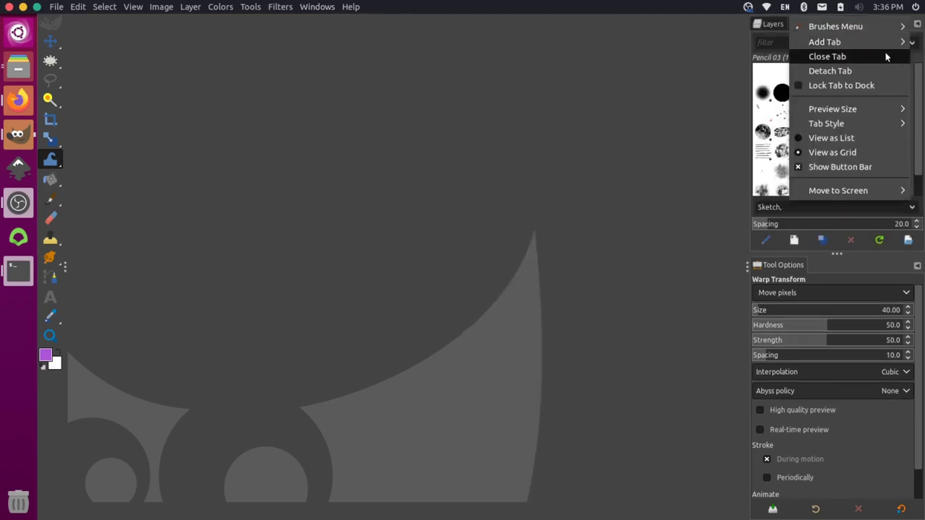
click(844, 56)
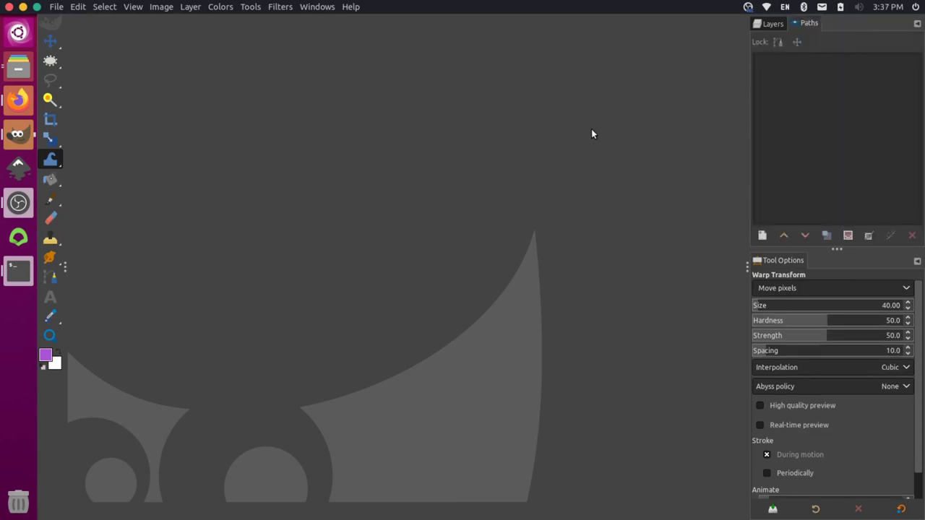